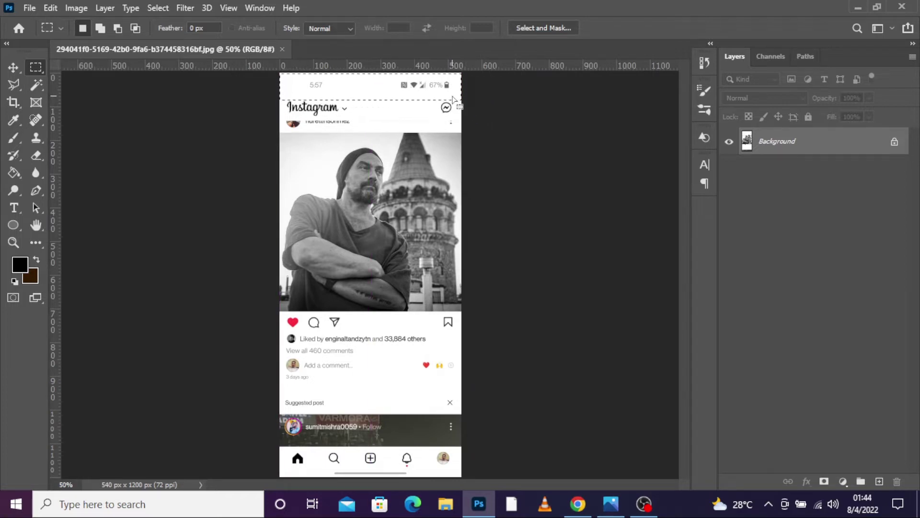
Step: Convert the locked Background into an editable layer named Layer 0 and delete the selected phone status bar strip
key(ctrl+z)
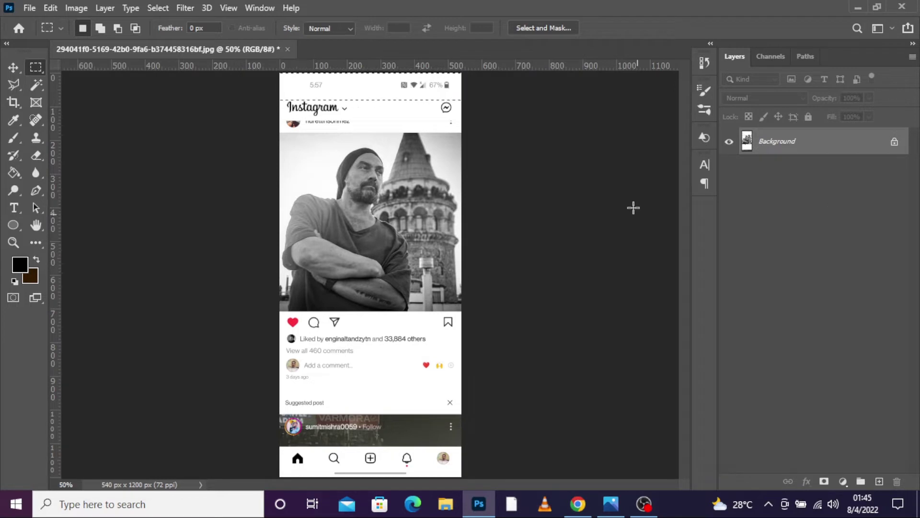
double_click(786, 141)
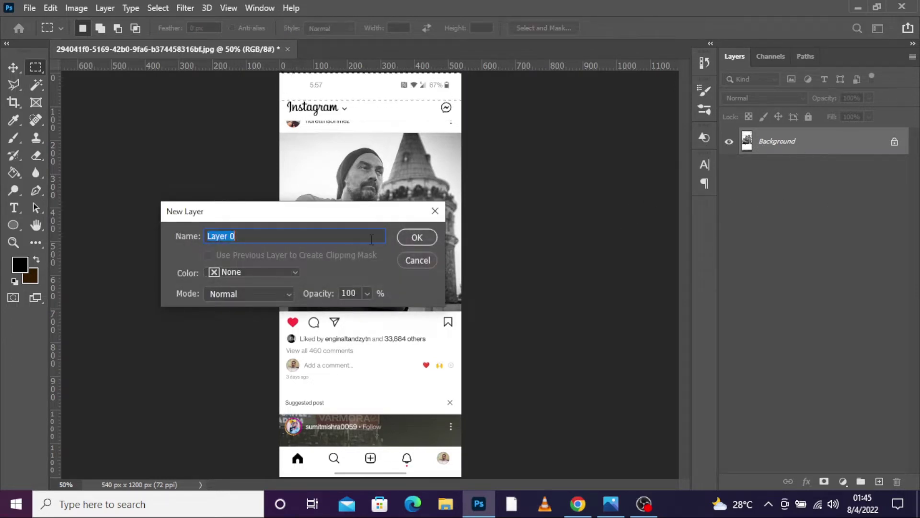
click(409, 238)
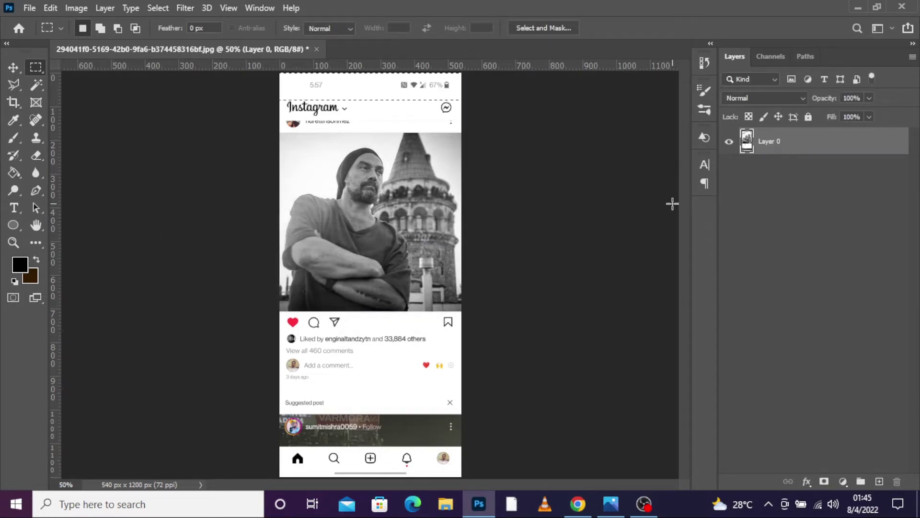
key(Delete)
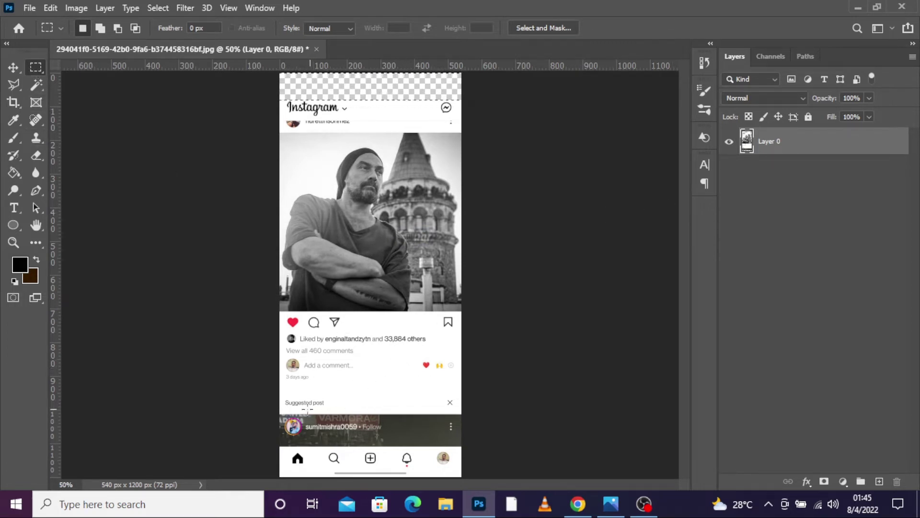
Step: Select the navigation bar strip at the bottom of the Instagram screenshot, delete it and clear the selection
drag(278, 445, 469, 499)
key(Delete)
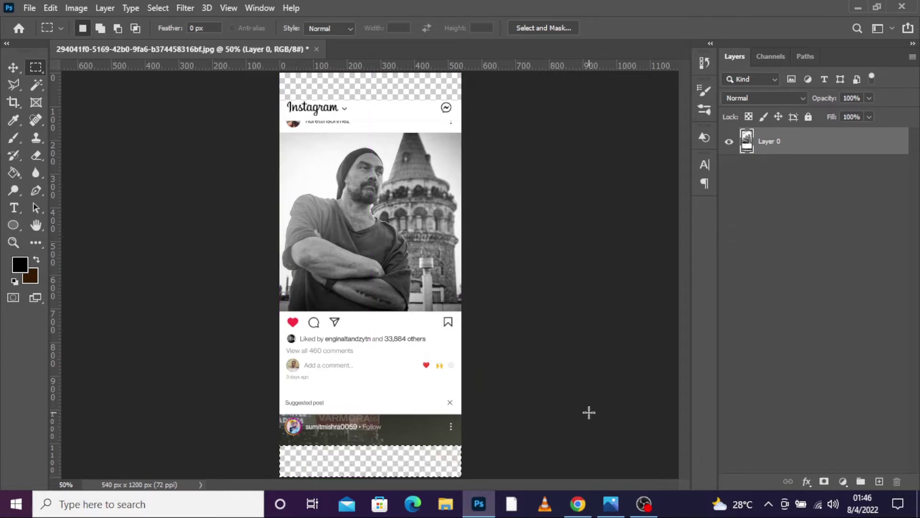
key(ctrl+d)
Step: Crop away the transparent strips above and below the Instagram screenshot, leaving a 540 x 1024 px canvas
click(14, 102)
click(294, 274)
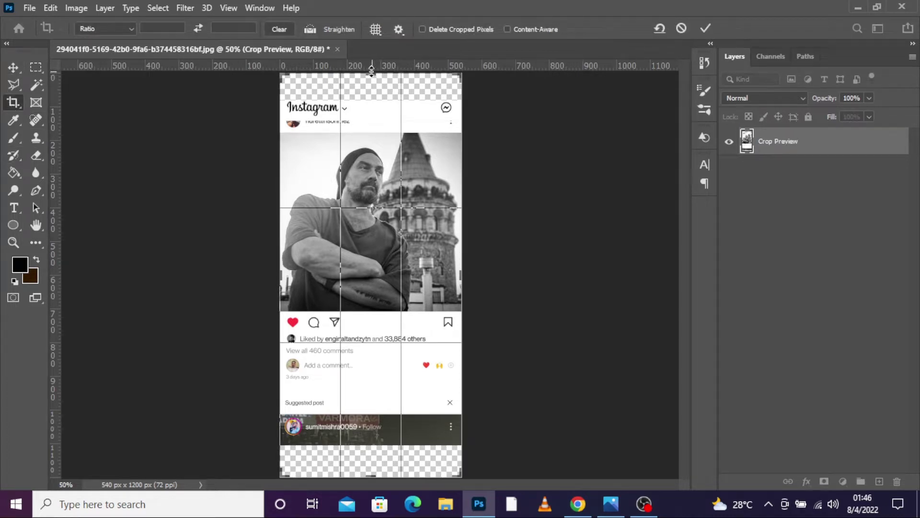
drag(371, 70, 371, 87)
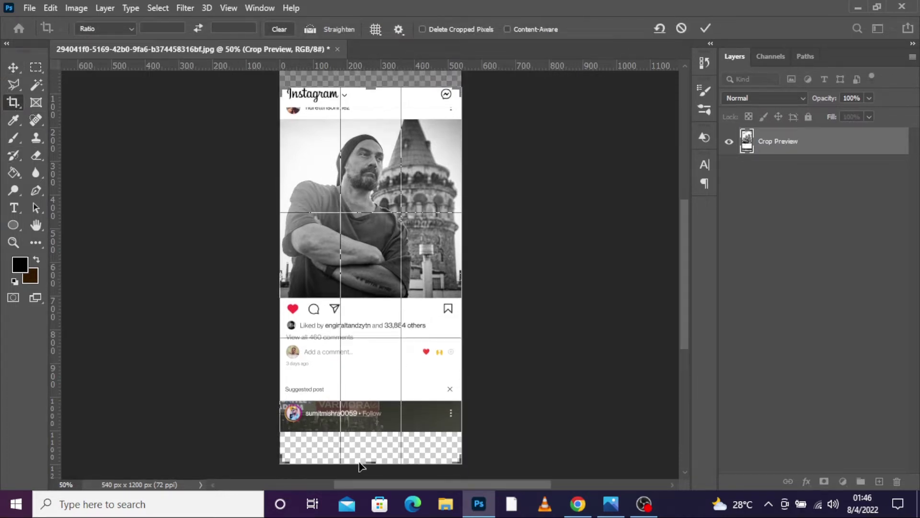
drag(361, 465, 376, 432)
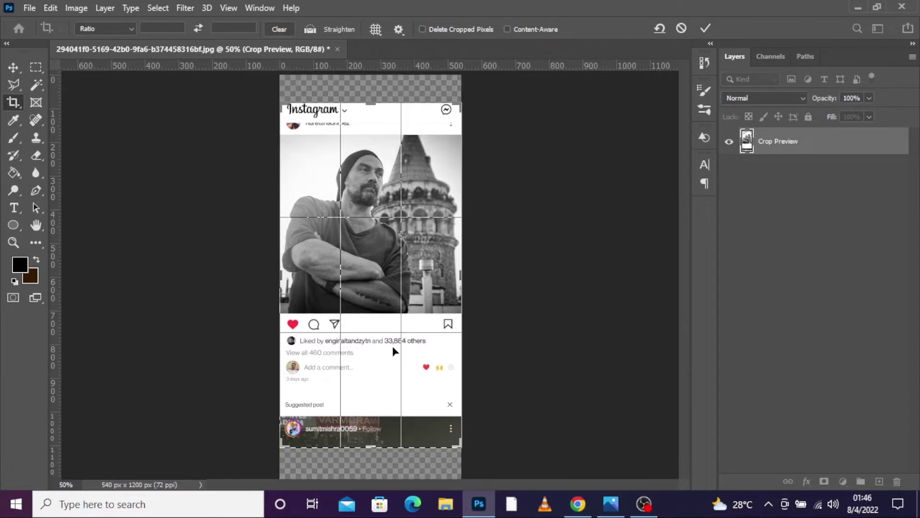
key(Return)
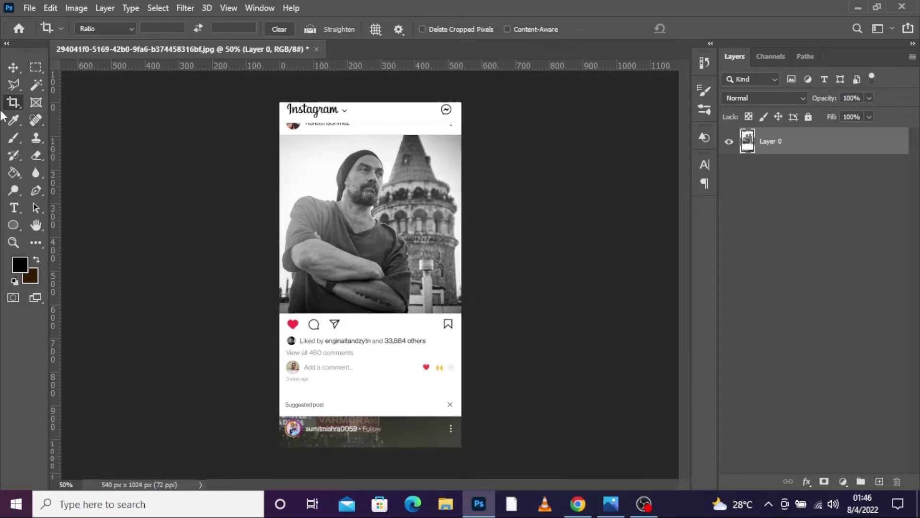
Step: Delete the black-and-white post photo with a rectangular selection covering it exactly, and clear the selection
click(36, 72)
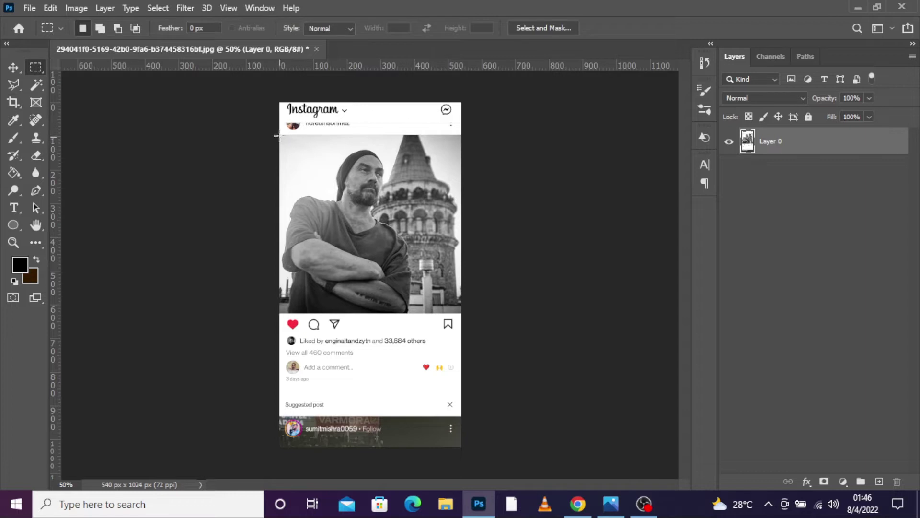
drag(278, 134, 487, 314)
key(Delete)
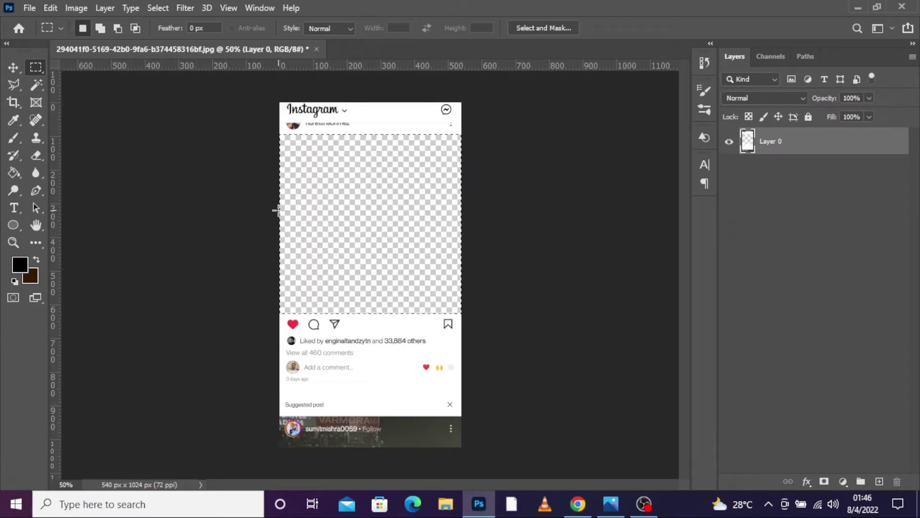
click(278, 211)
Step: Open the dancer photo pexels-wellington-cunha-1918445 from the photoshop > 2 folder
click(32, 9)
click(47, 36)
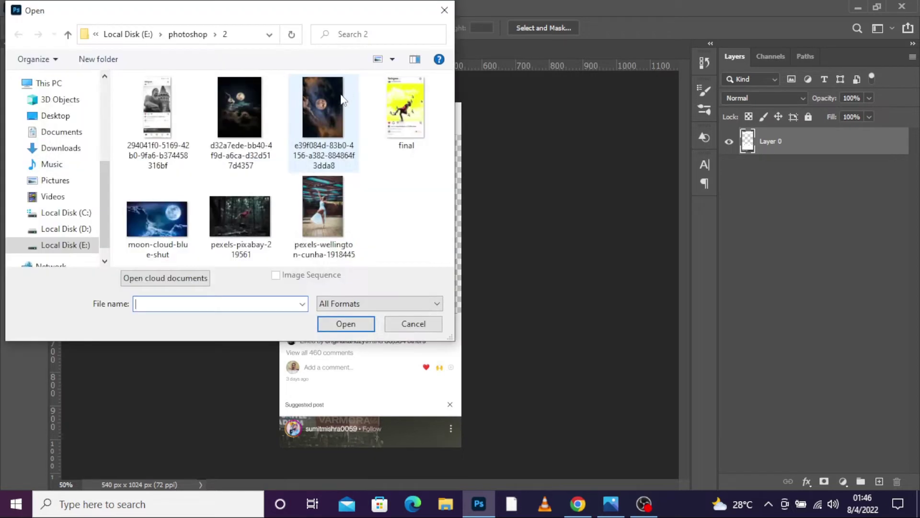
double_click(323, 205)
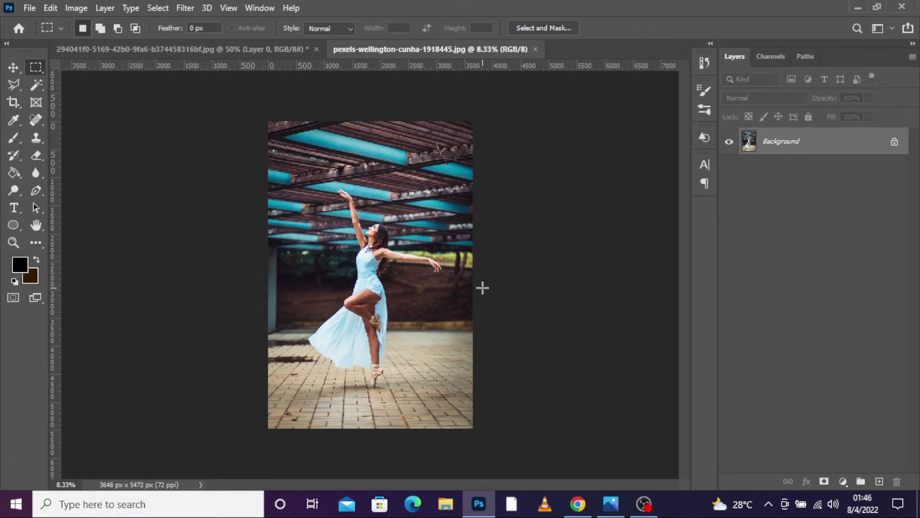
Step: Isolate the dancer using Select Subject in Select and Mask, with the preview transparency set to 100%
key(ctrl+plus)
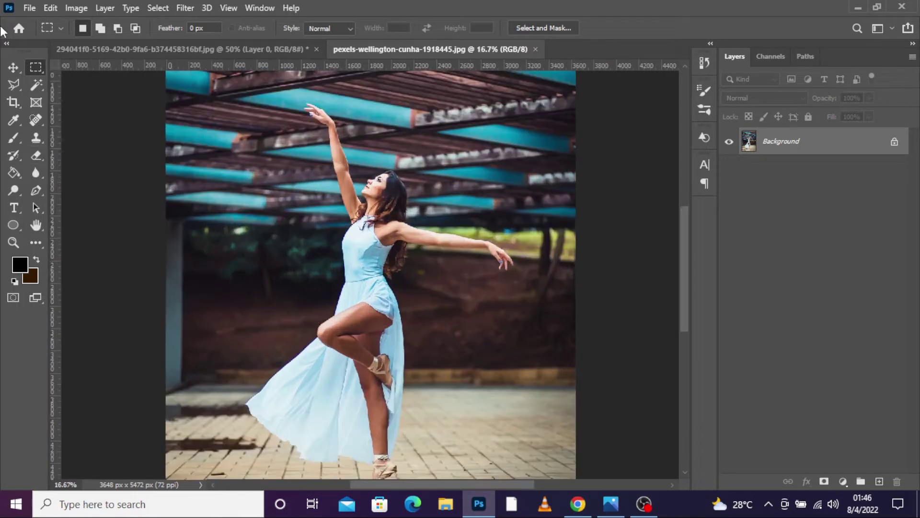
click(14, 87)
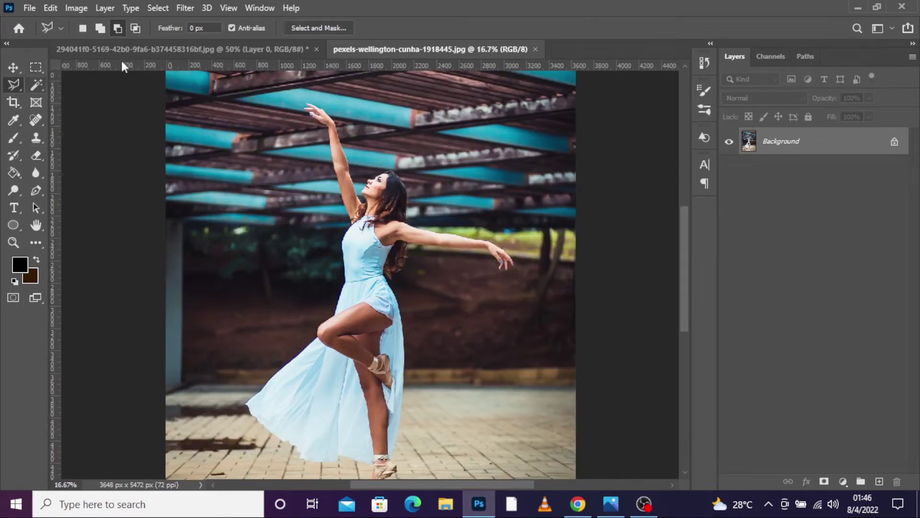
click(342, 29)
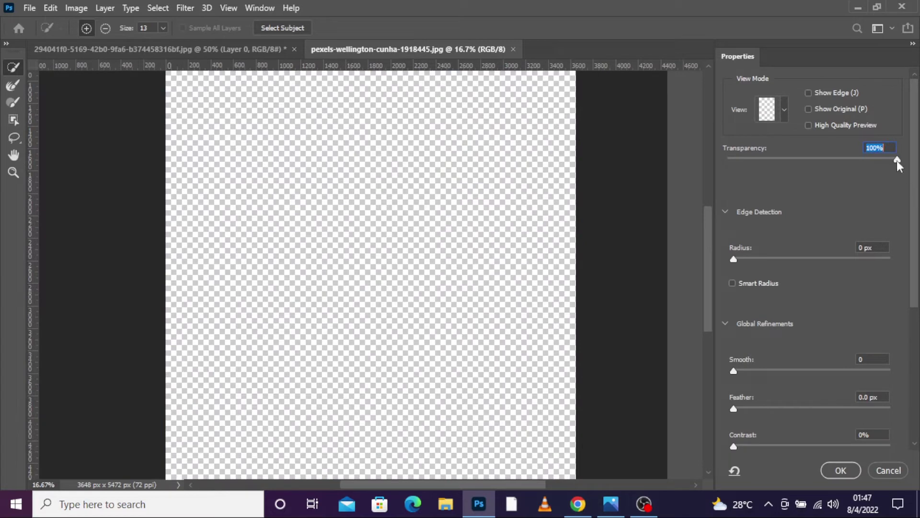
drag(897, 161, 723, 173)
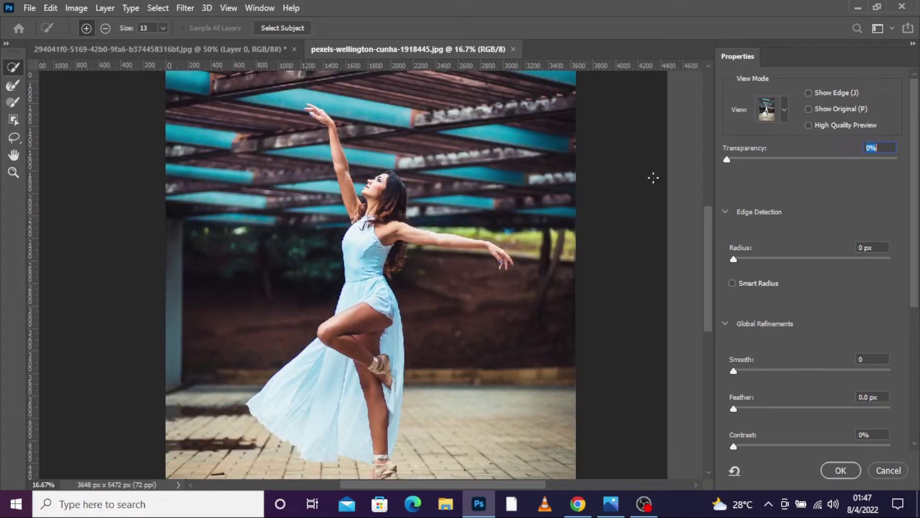
click(269, 28)
drag(735, 160, 905, 167)
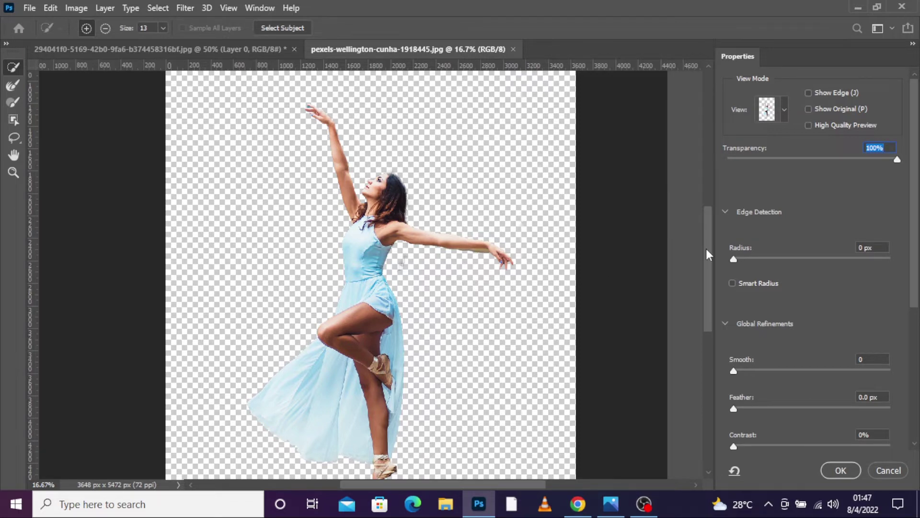
Step: Refine the selection edge beneath the dancer's outstretched arm with the Refine Edge brush at size 70
scroll(708, 255, down, 2)
click(13, 85)
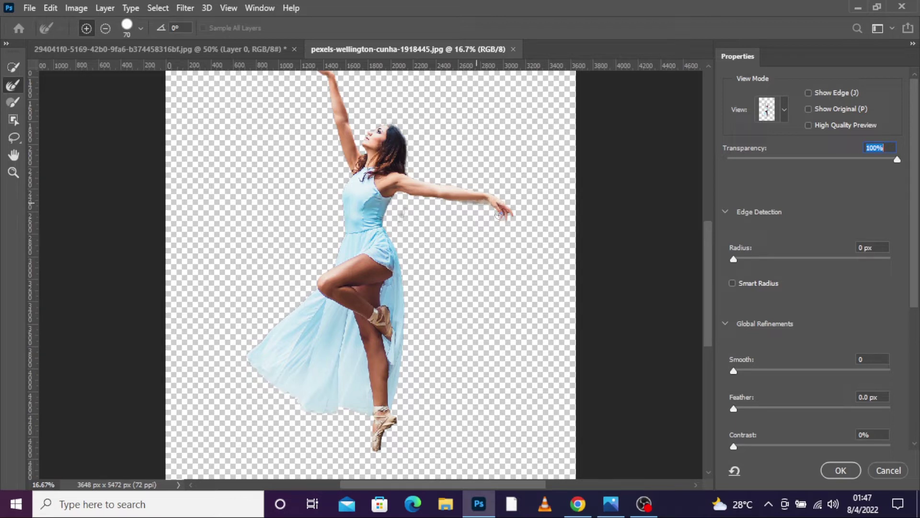
drag(481, 203, 448, 204)
drag(401, 192, 501, 201)
Step: Output the dancer selection to a new layer with layer mask and convert that layer to a smart object
scroll(870, 359, down, 1)
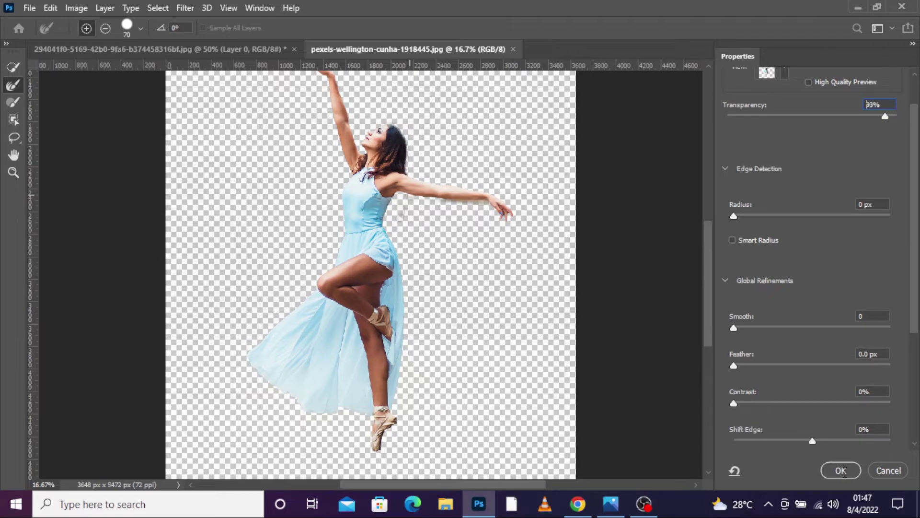
drag(917, 277, 918, 396)
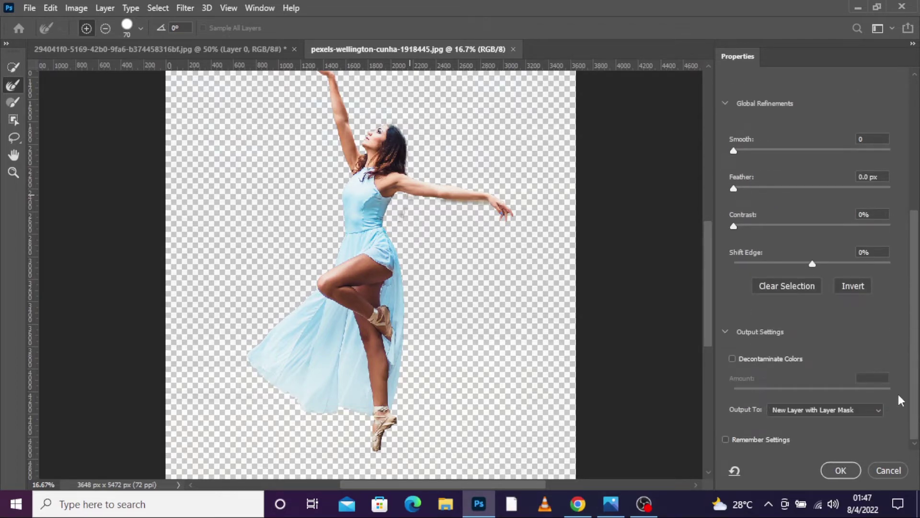
click(840, 470)
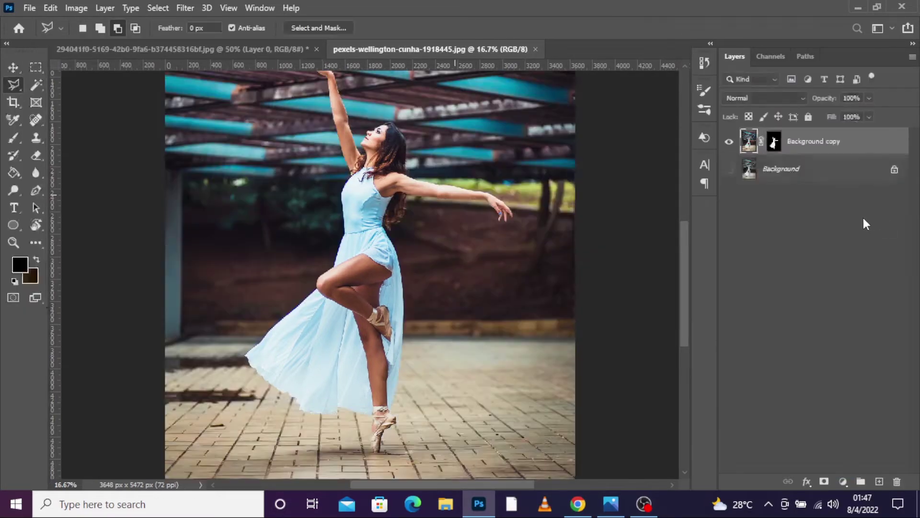
right_click(846, 146)
click(753, 192)
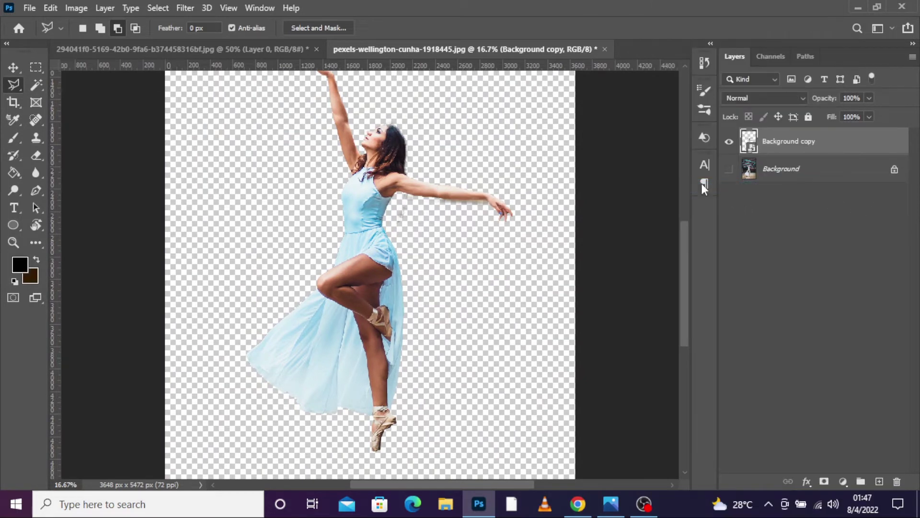
Step: Move the dancer cut-out into the Instagram screenshot document as a layer above Layer 0
click(14, 67)
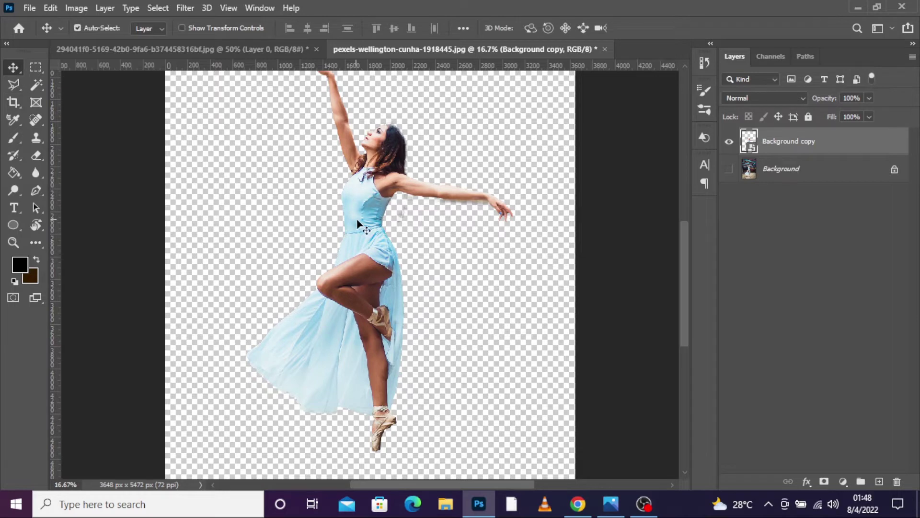
drag(360, 222, 344, 342)
drag(388, 270, 374, 312)
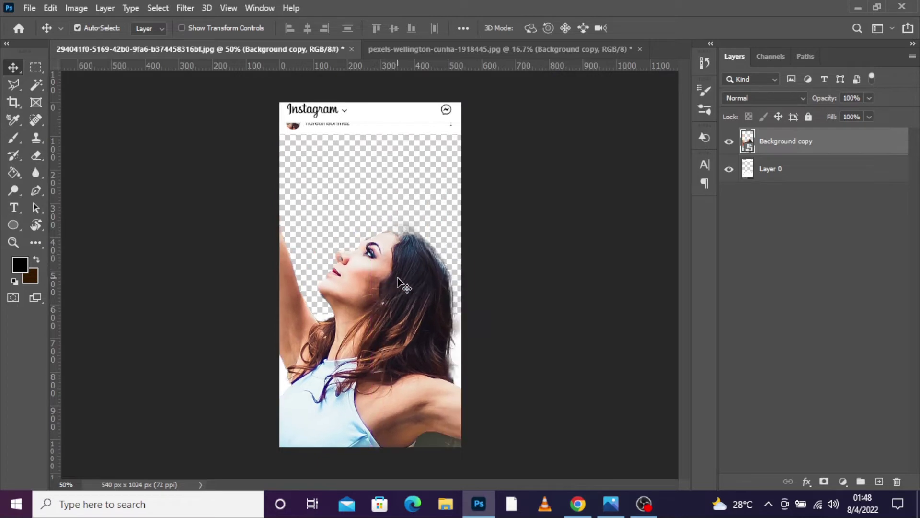
drag(397, 277, 389, 290)
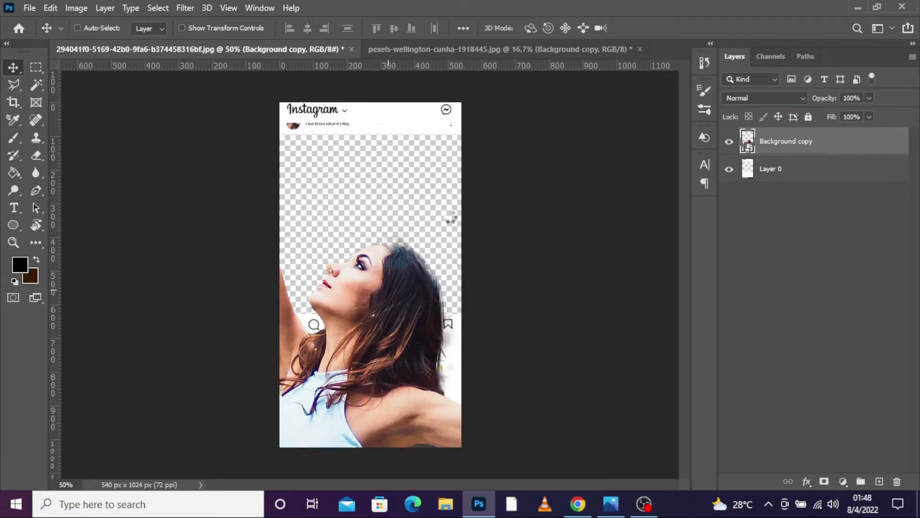
Step: Free-transform the dancer layer, scaling it proportionally to 78.5% and centering it horizontally on the canvas
key(ctrl+t)
drag(451, 241, 306, 218)
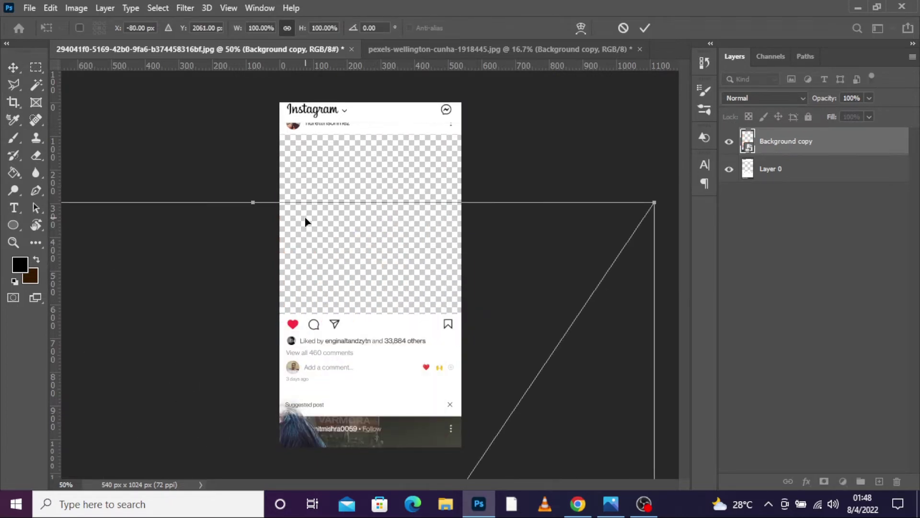
drag(253, 201, 253, 328)
drag(620, 338, 464, 303)
key(ctrl+z)
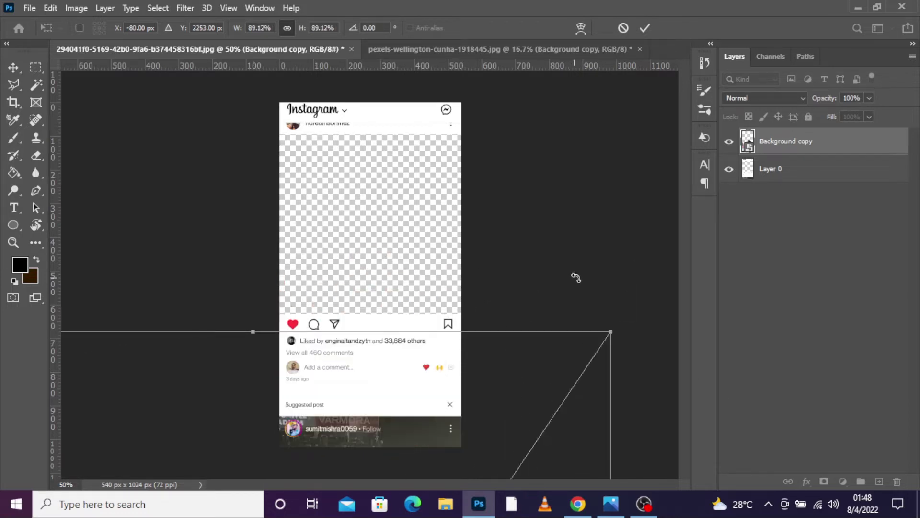
drag(611, 333, 366, 397)
drag(321, 477, 489, 196)
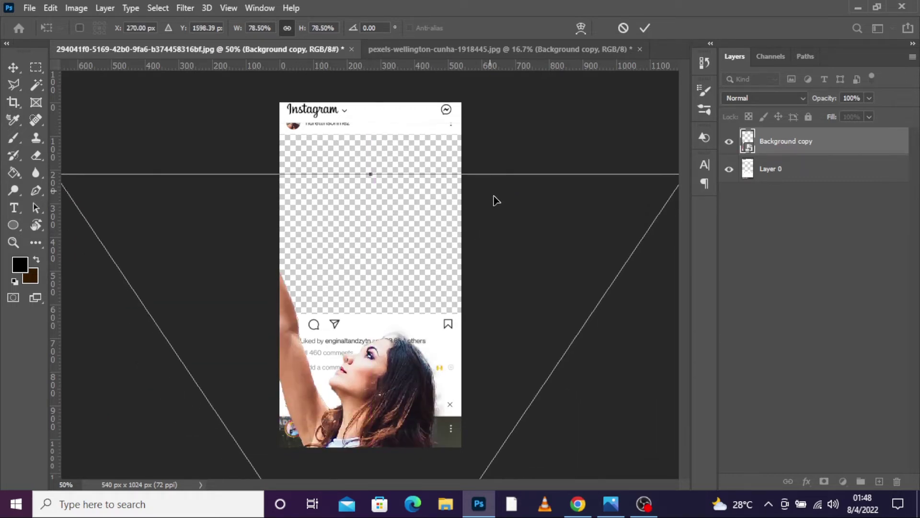
Step: Scale the dancer down further to about 35% and reposition her so the raised arm reaches into the empty post frame
drag(536, 237, 436, 245)
drag(586, 186, 303, 315)
drag(222, 441, 474, 192)
drag(621, 180, 493, 174)
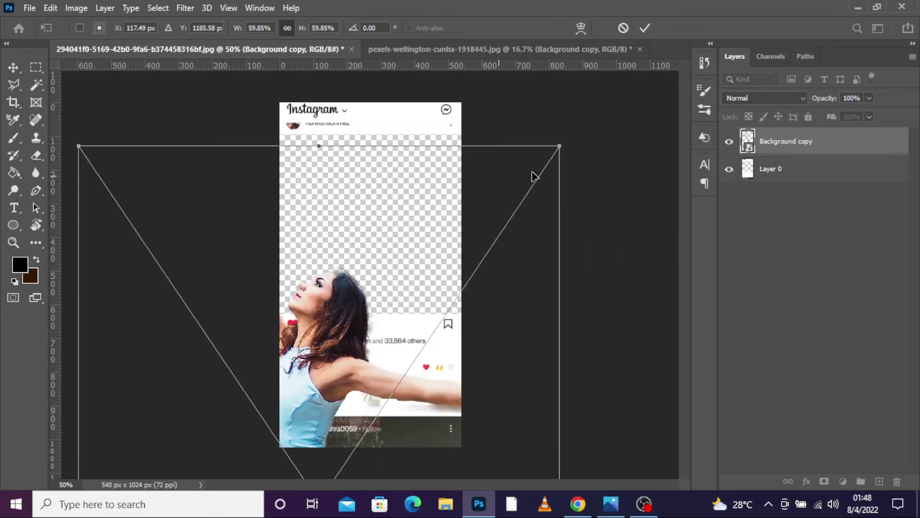
drag(559, 145, 421, 350)
drag(348, 398, 469, 165)
drag(376, 117, 386, 205)
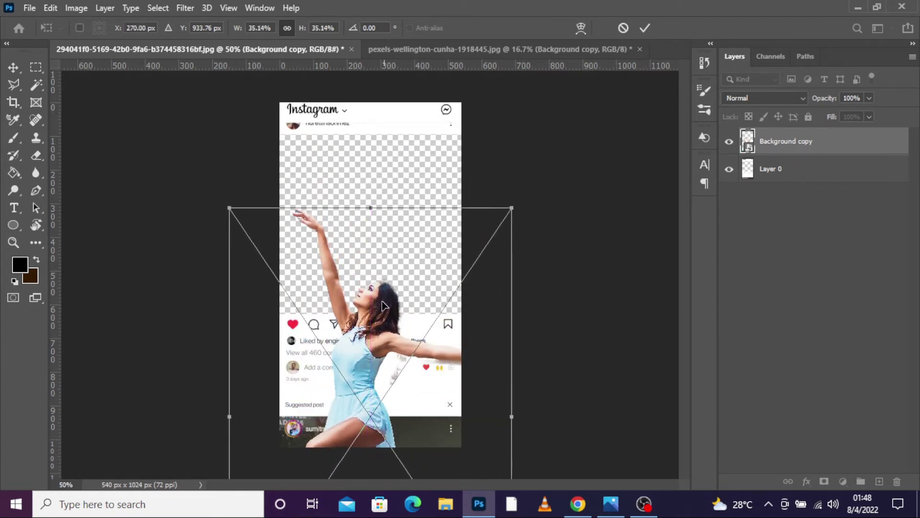
drag(366, 318, 370, 291)
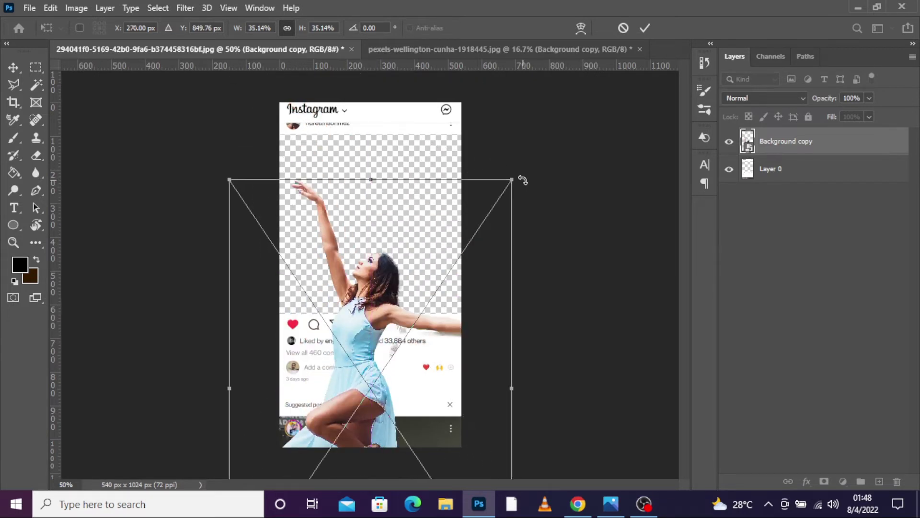
Step: Scale the dancer down to about 16.4% width and 14.71% height, fit her inside the empty post frame, and apply the transform
drag(518, 179, 419, 308)
drag(308, 406, 344, 179)
drag(370, 76, 371, 157)
drag(350, 277, 350, 226)
drag(374, 100, 373, 134)
drag(310, 222, 300, 222)
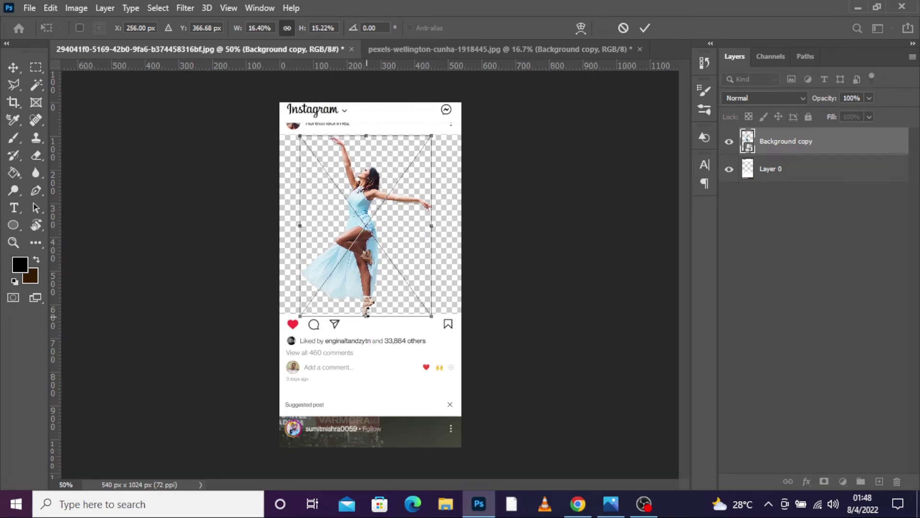
drag(366, 314, 367, 313)
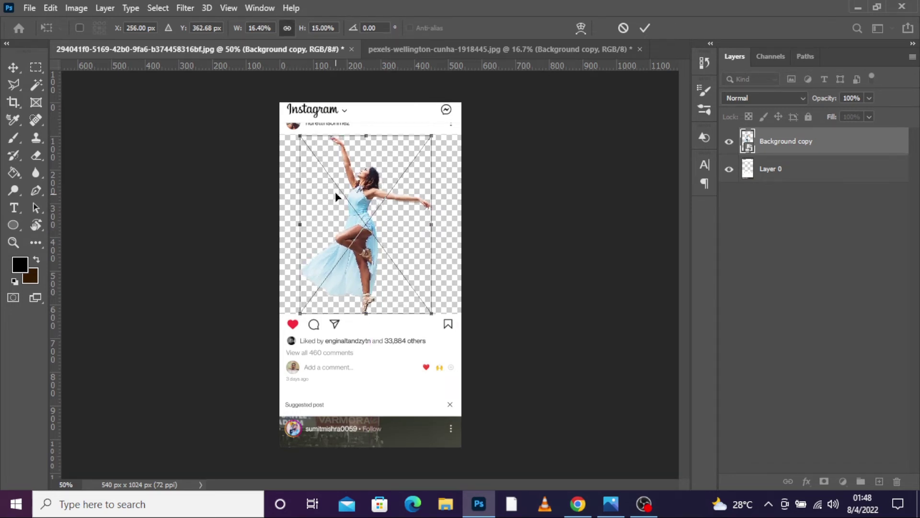
drag(369, 132, 369, 135)
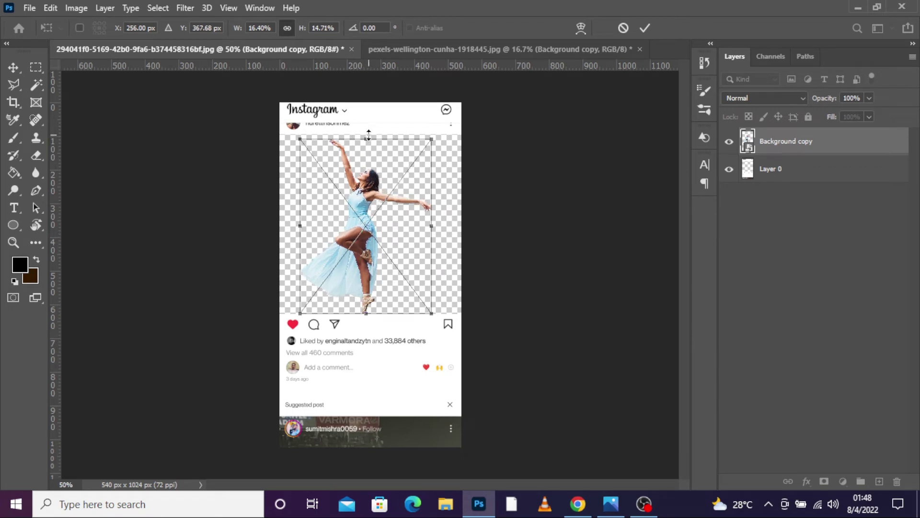
click(13, 68)
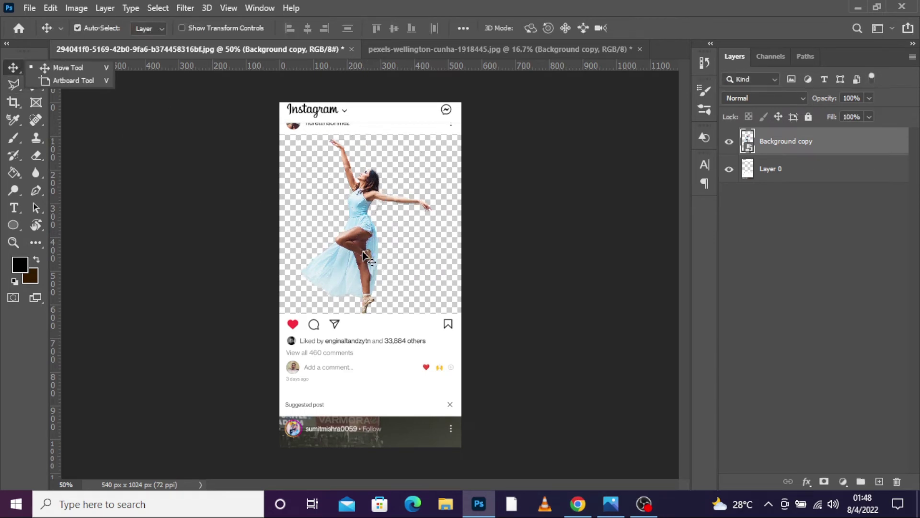
Step: Nudge the dancer slightly left and down so her standing toe meets the lower edge of the empty post frame
key(ctrl+plus)
key(ctrl+plus)
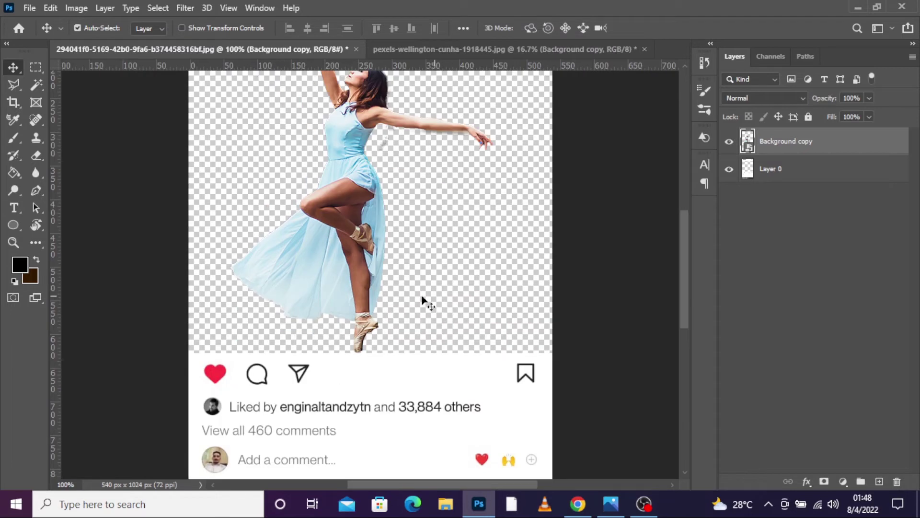
drag(349, 188, 343, 192)
scroll(422, 226, up, 5)
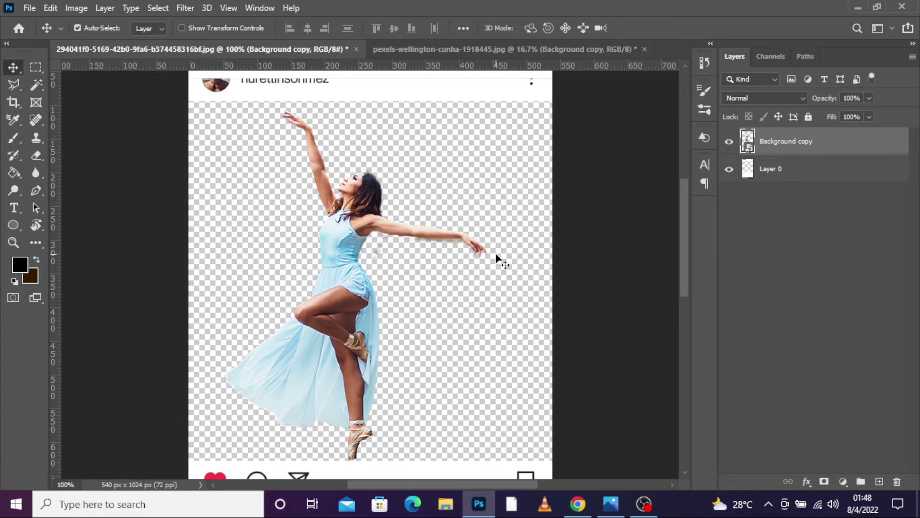
key(ctrl+minus)
key(ctrl+minus)
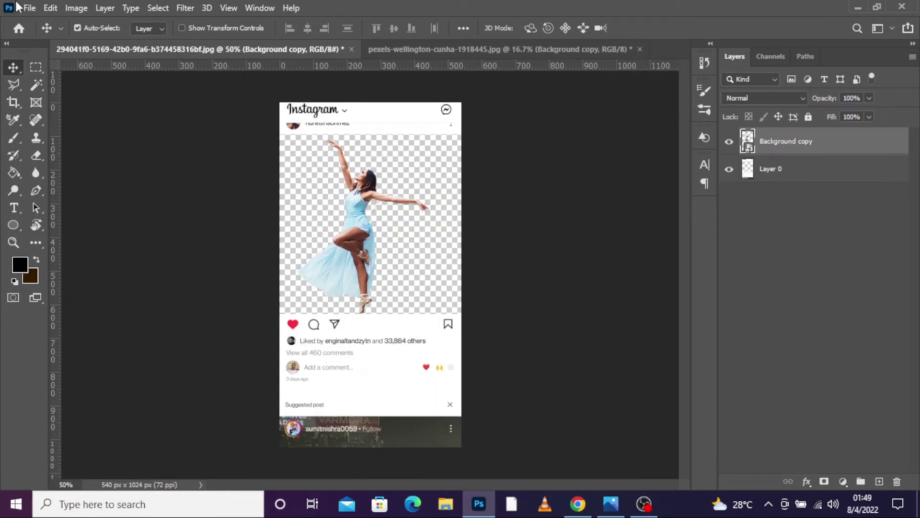
Step: Place the moon-cloud-blue-shut image as an embedded layer and move it directly beneath the dancer layer
click(30, 7)
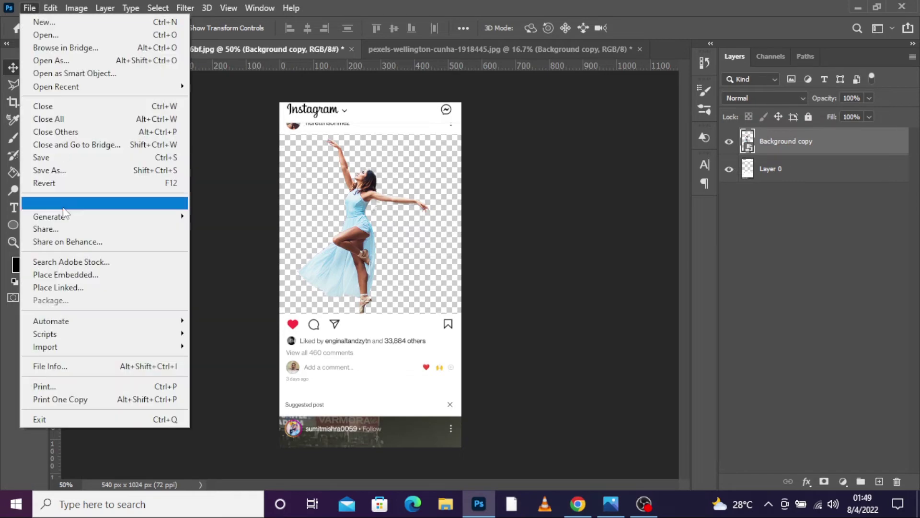
click(67, 274)
double_click(160, 216)
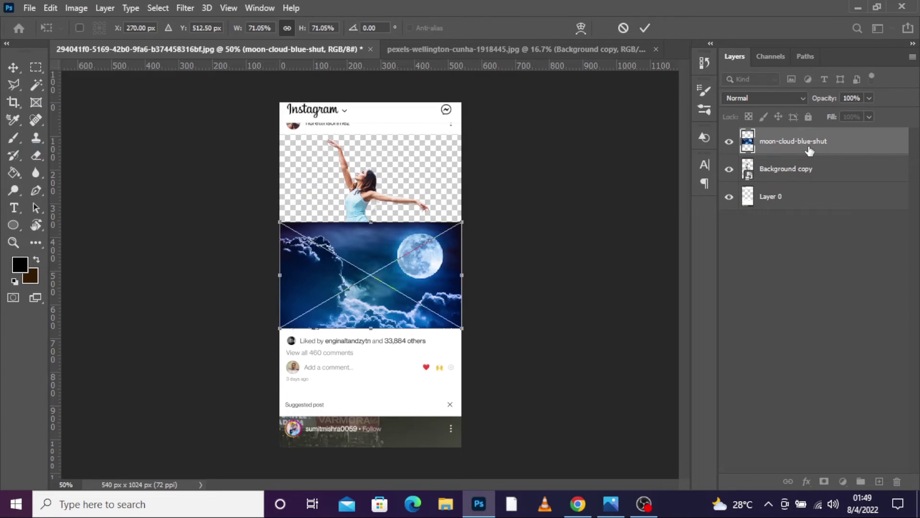
drag(809, 143, 805, 173)
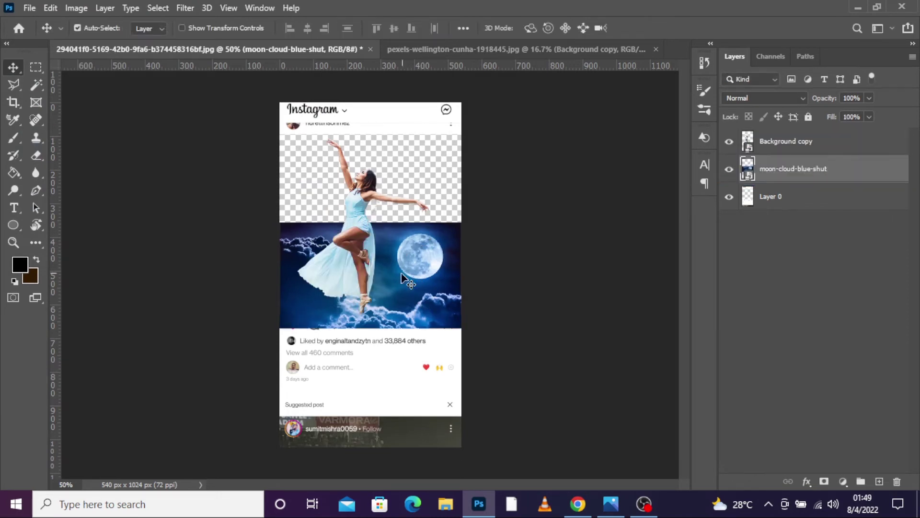
Step: Free-transform the moon sky to 114.74% width and 122.12% height, filling the post frame with the moon behind the dancer's outstretched hand
drag(400, 297, 402, 282)
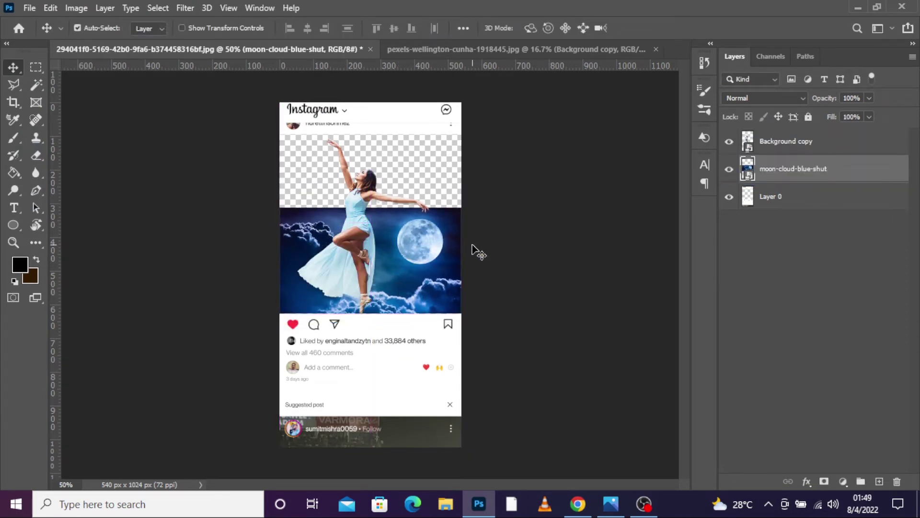
key(ctrl+t)
drag(372, 207, 379, 149)
drag(280, 235, 223, 231)
drag(370, 237, 382, 224)
drag(477, 214, 531, 216)
drag(363, 298, 364, 317)
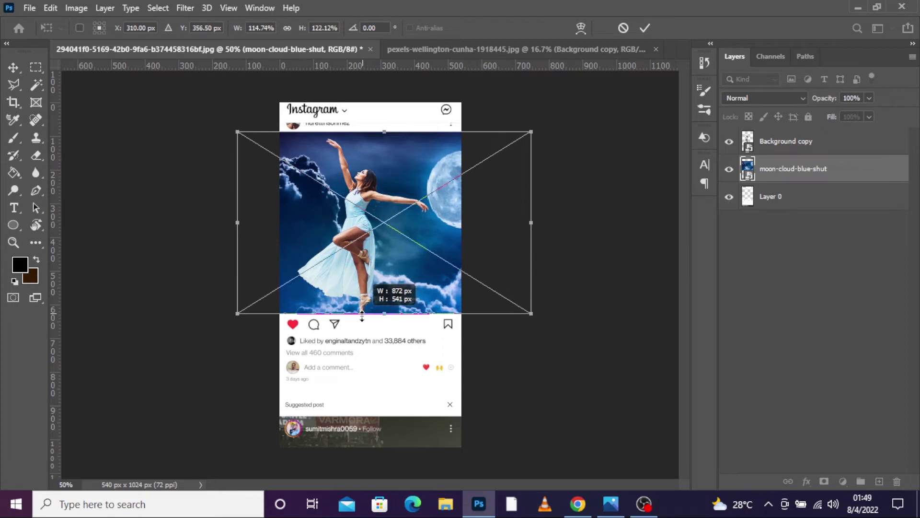
mouse_move(430, 284)
mouse_down()
mouse_move(409, 287)
mouse_move(414, 279)
mouse_up()
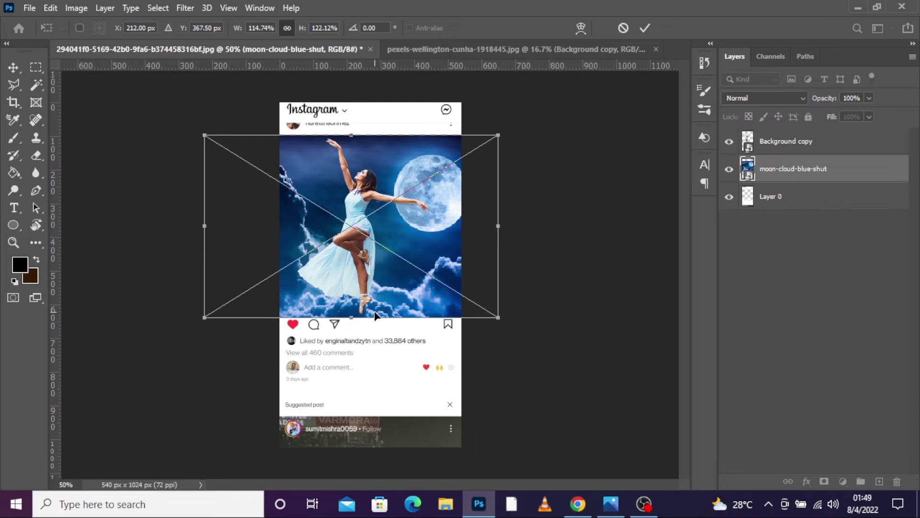
click(15, 68)
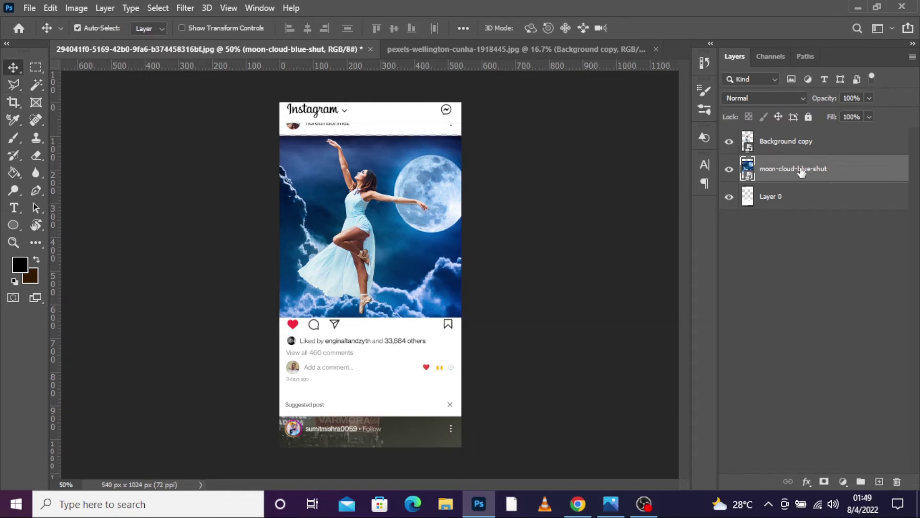
Step: Check Layer 0's visibility and shift the moon sky up and left so its lower edge lines up with the post frame
click(729, 198)
click(728, 198)
drag(417, 258, 409, 254)
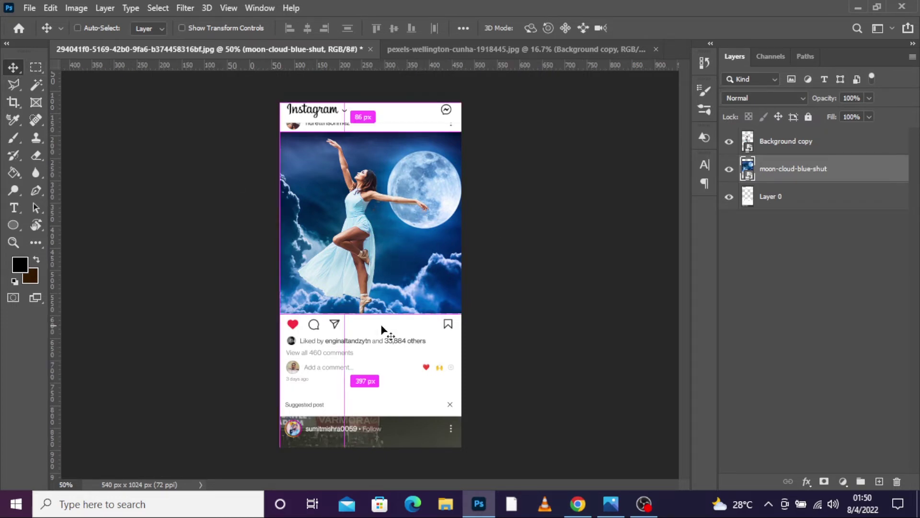
Step: Stretch the moon sky's lower edge slightly downward to 122.87% height so it covers the bottom of the post frame
key(ctrl+plus)
key(ctrl+plus)
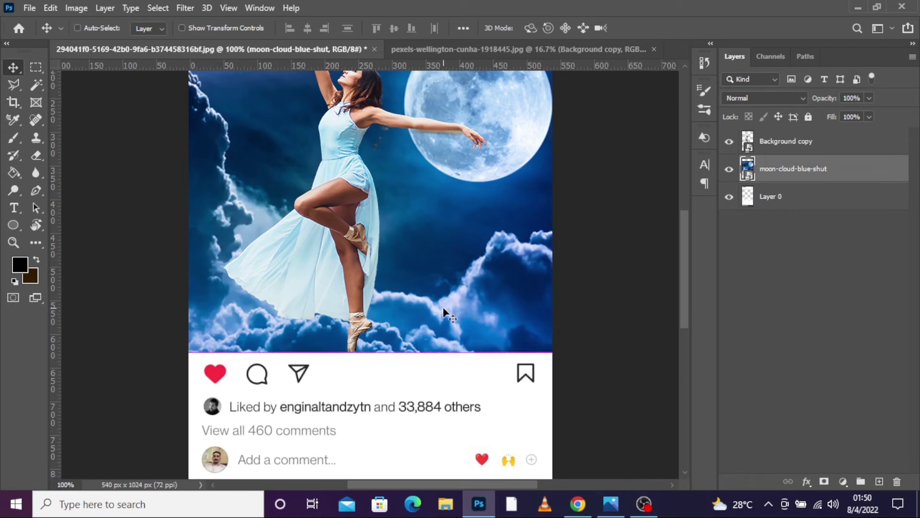
key(ctrl+plus)
key(ctrl+plus)
scroll(434, 300, down, 3)
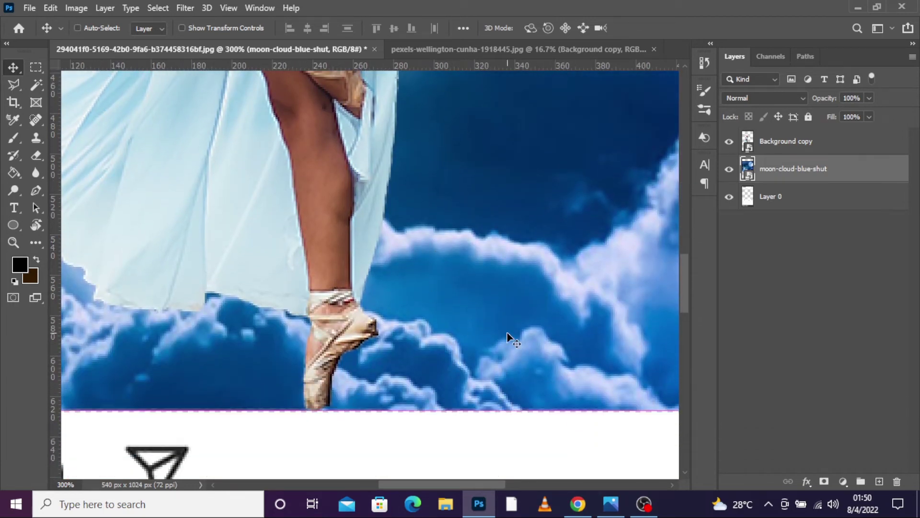
key(ctrl+t)
drag(217, 409, 218, 416)
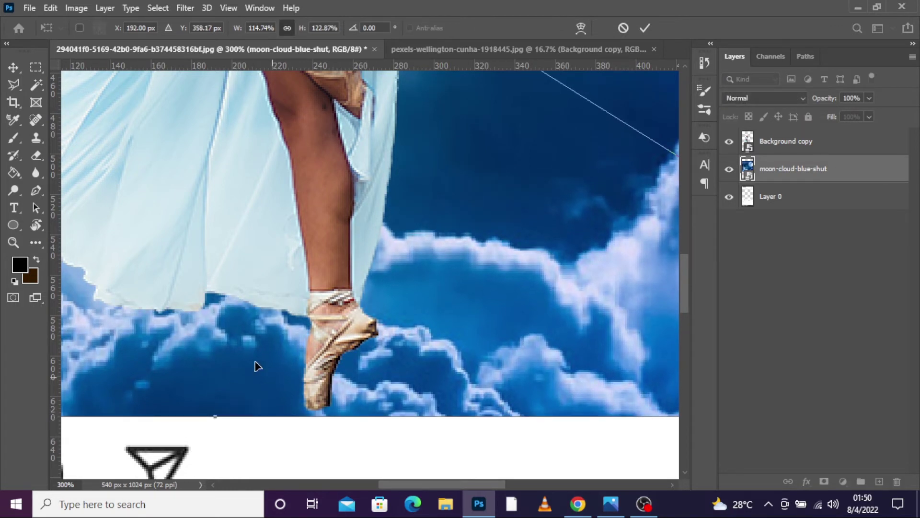
scroll(340, 301, up, 1)
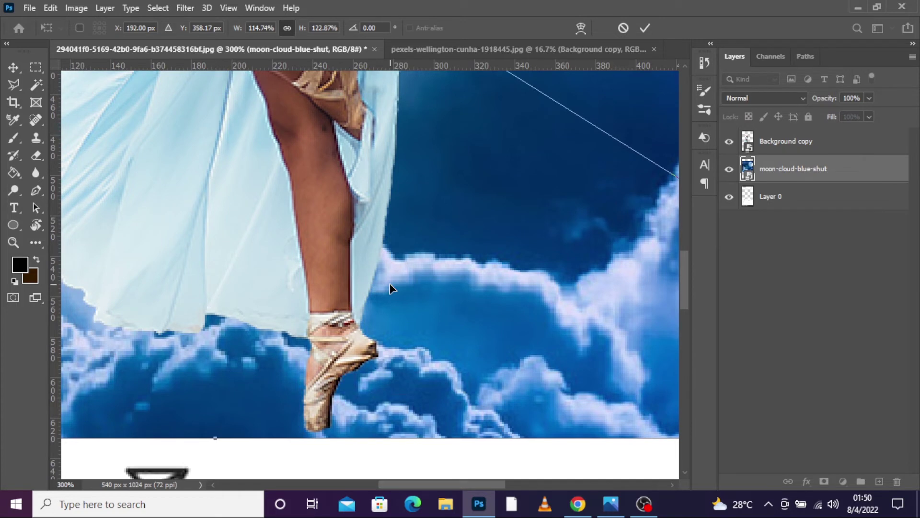
scroll(391, 288, down, 5)
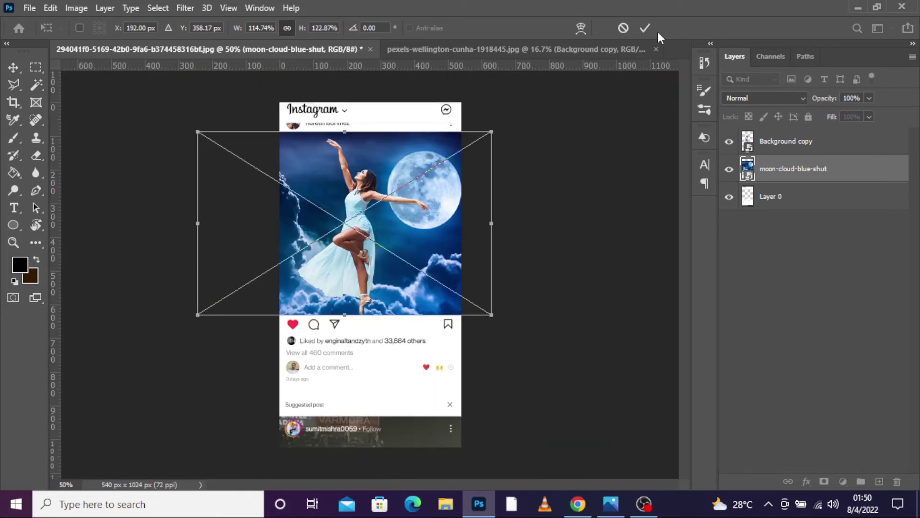
key(Return)
Step: Move the dancer layer slightly down so her pointe shoe touches the lower edge of the moon sky
click(408, 212)
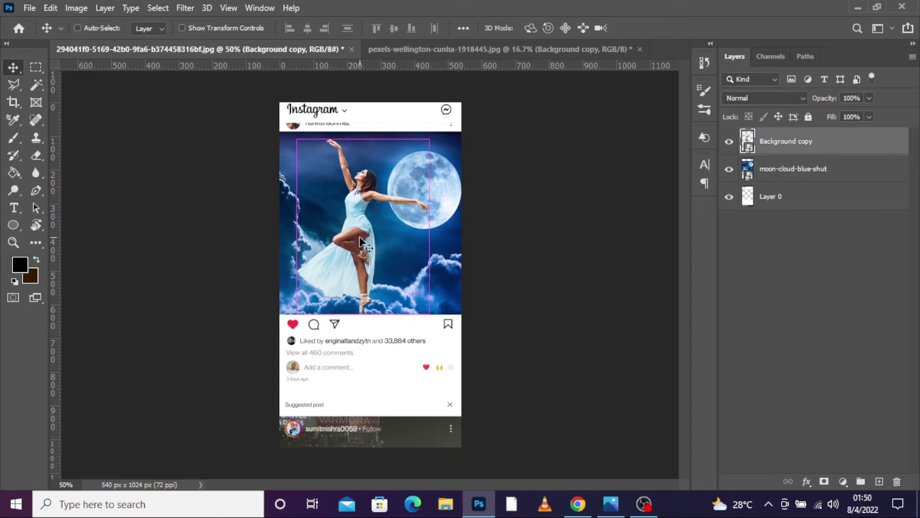
key(ctrl+plus)
key(ctrl+plus)
key(ctrl+plus)
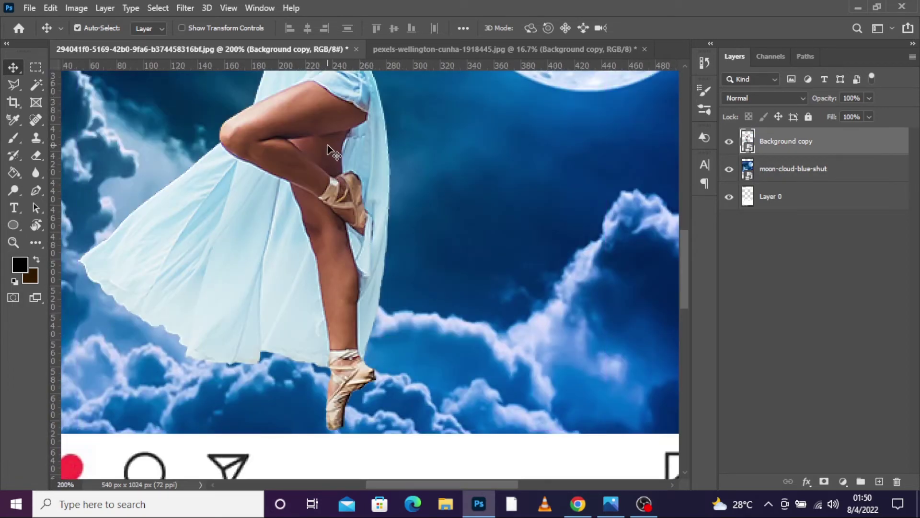
drag(327, 146, 332, 161)
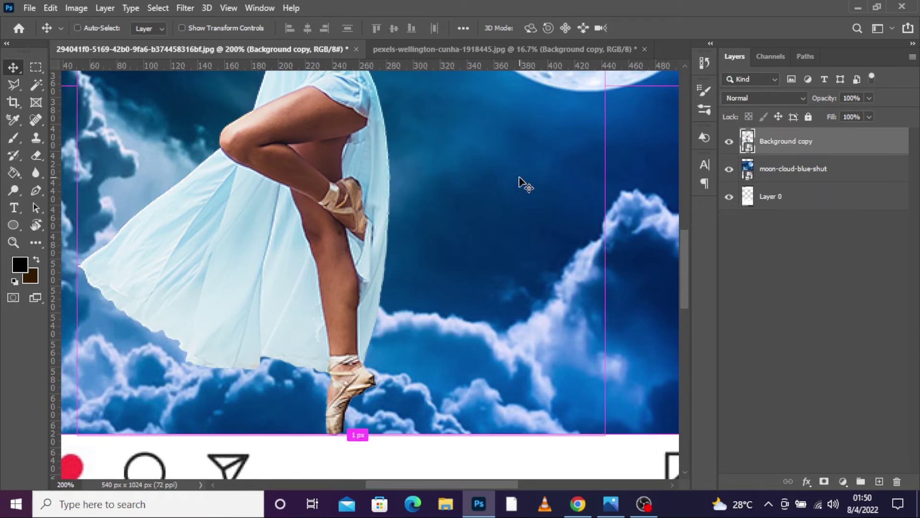
key(ctrl+minus)
key(ctrl+minus)
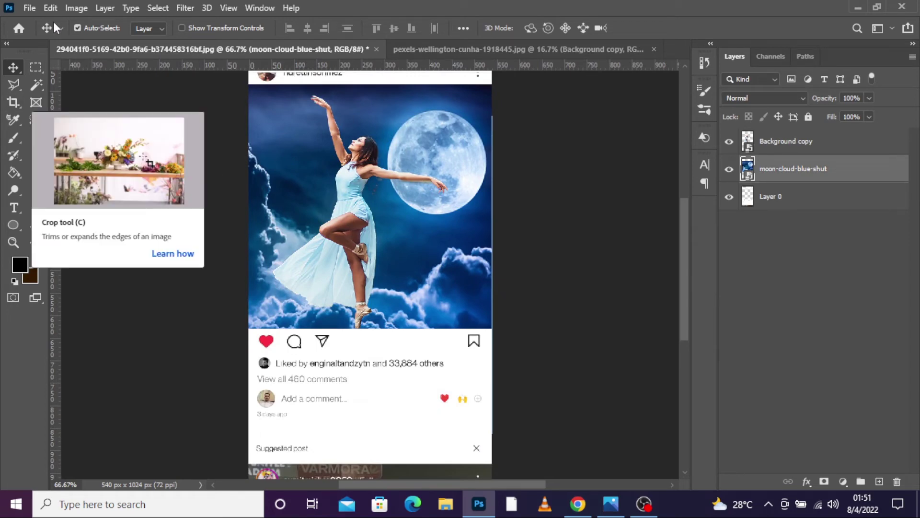
Step: Place the flying green birds photo from the Project 2 folder as an embedded layer and move it up behind the dancer
click(29, 8)
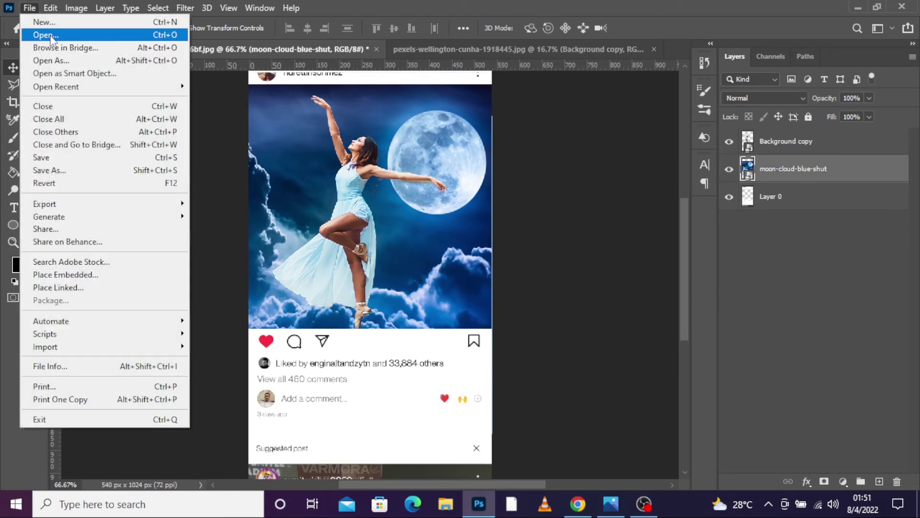
click(95, 274)
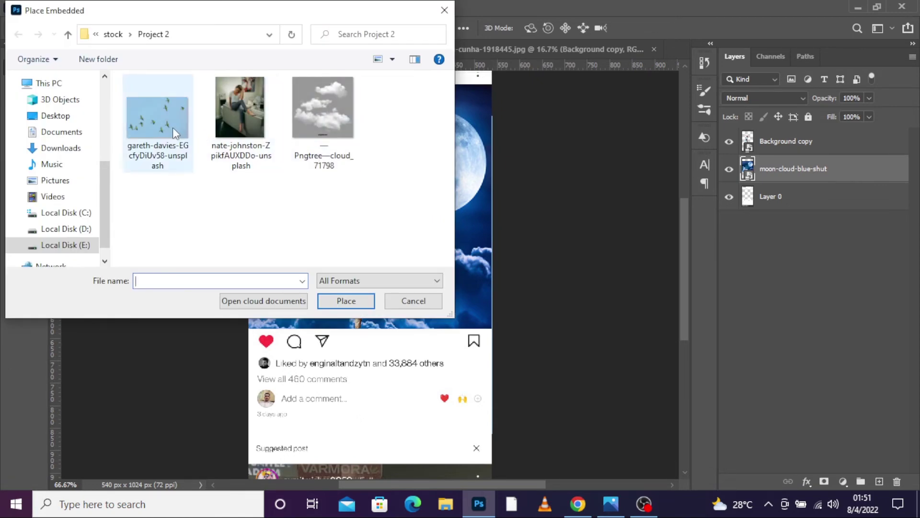
double_click(172, 127)
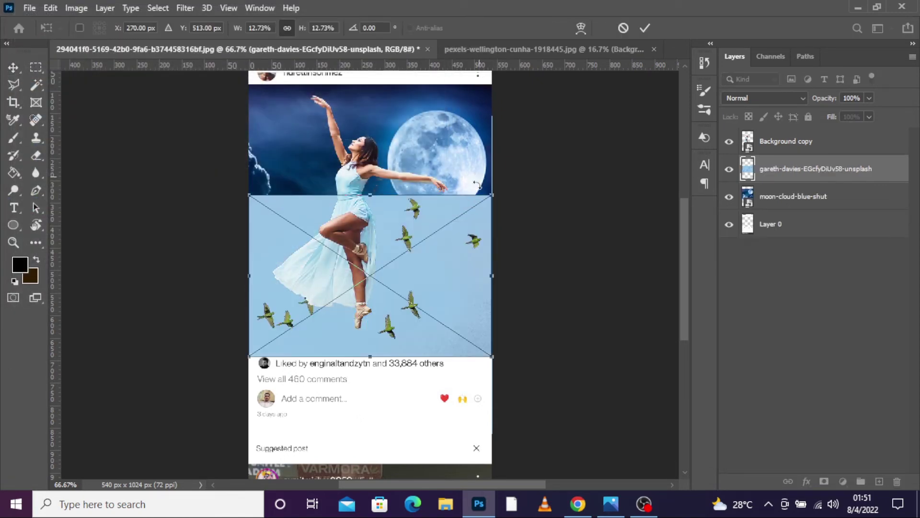
drag(434, 233, 431, 205)
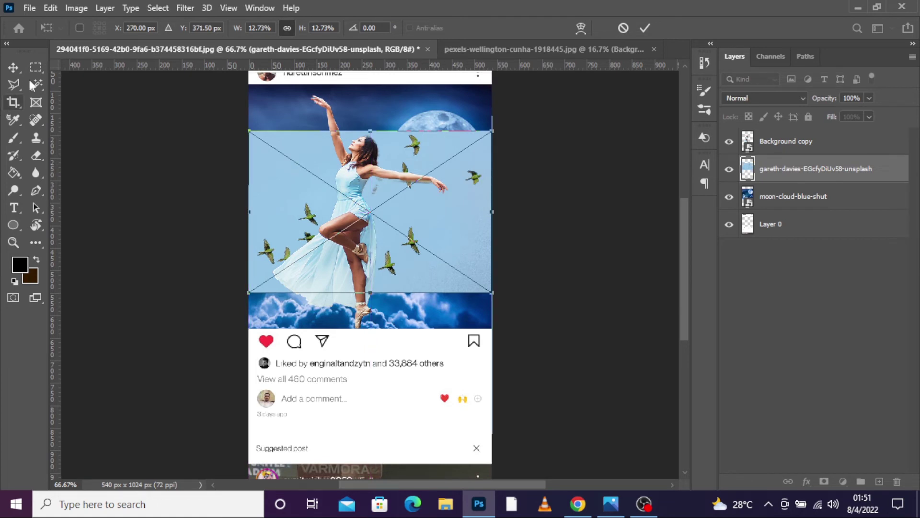
Step: Select the birds photo's plain blue sky with the Magic Wand at tolerance 32 and try to delete it
click(36, 85)
click(447, 216)
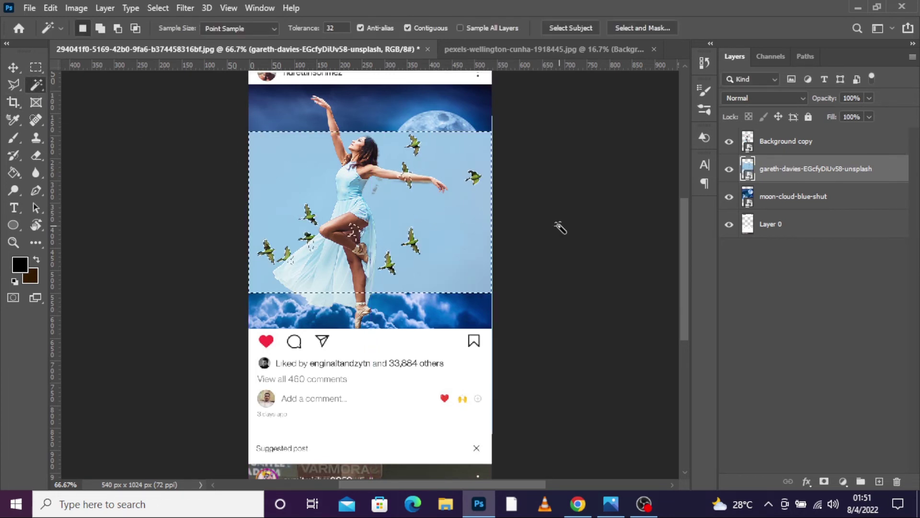
key(Delete)
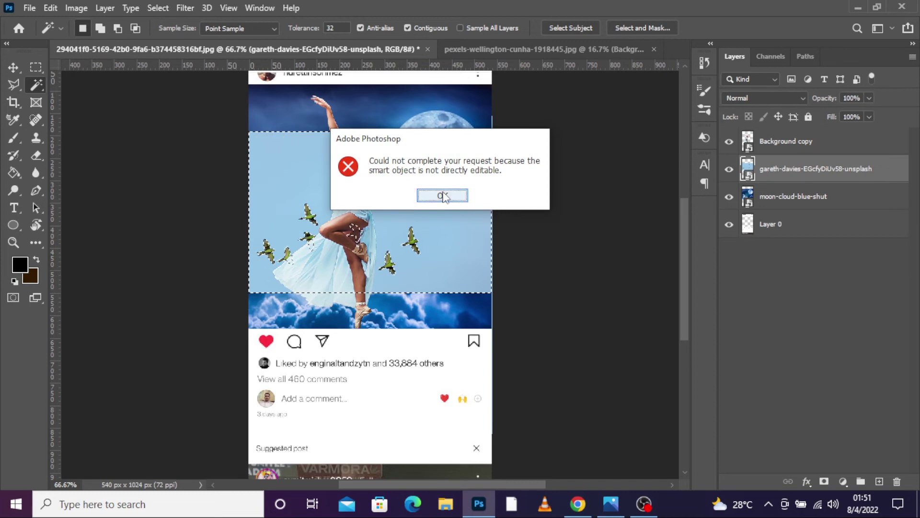
click(441, 195)
Step: Rasterize the birds layer, then delete its selected blue sky and clear the selection so only the birds are left
right_click(778, 168)
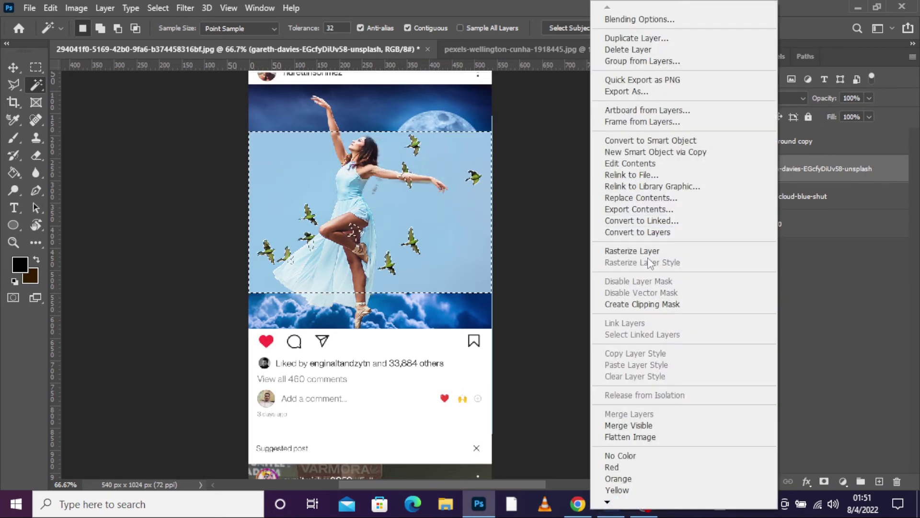
click(646, 249)
key(Delete)
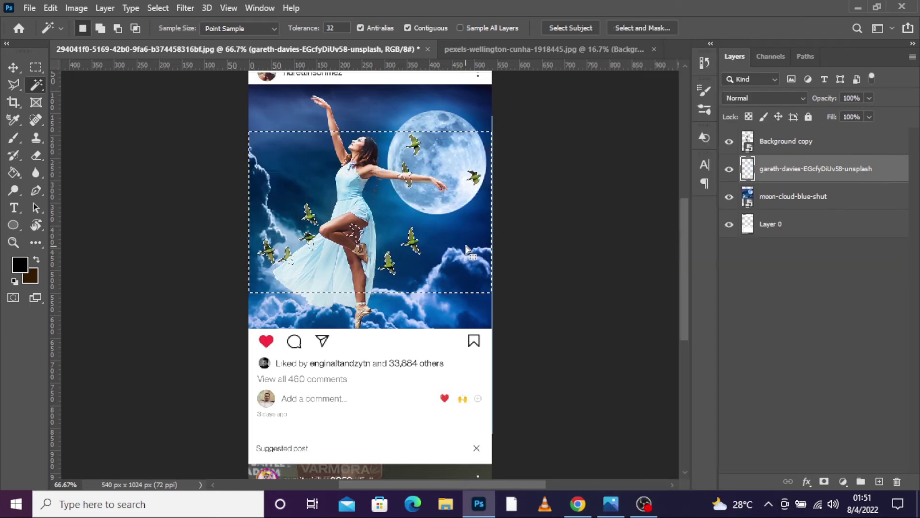
key(ctrl+d)
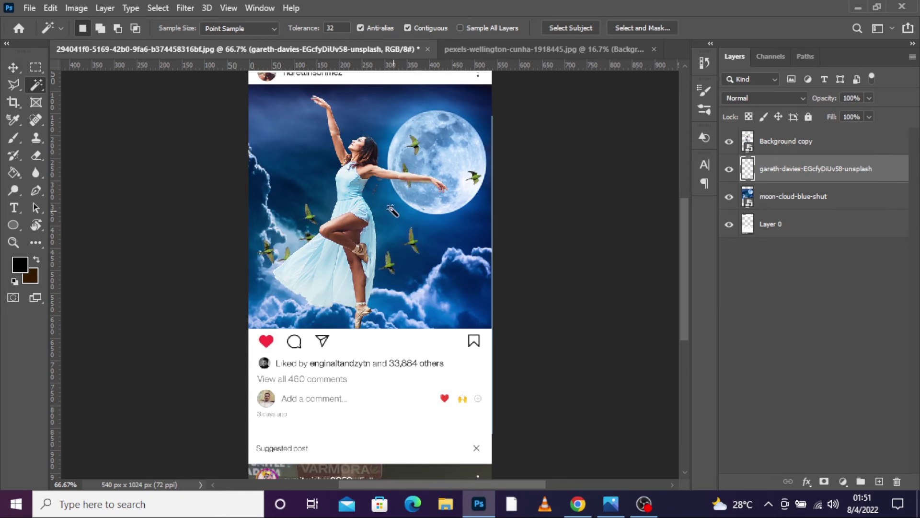
Step: Move the birds layer slightly up so the flock flies higher around the dancer and across the moon
key(v)
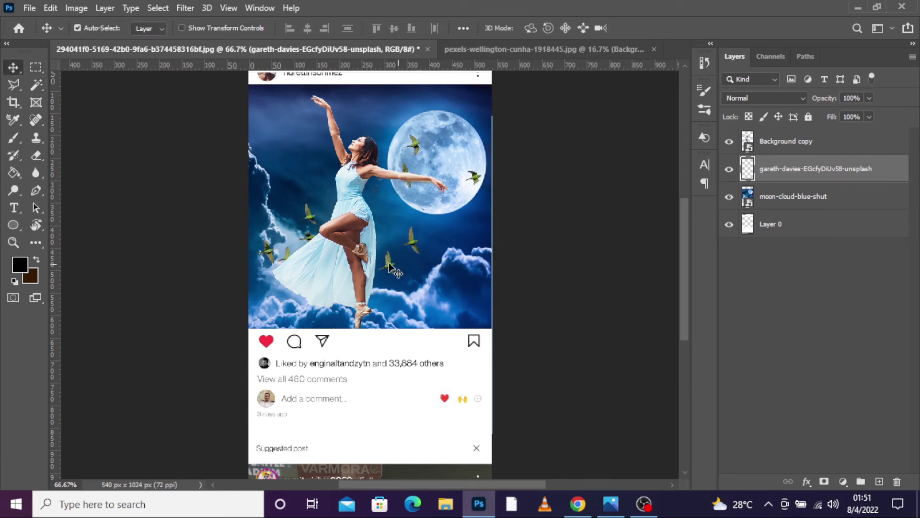
drag(401, 253, 402, 251)
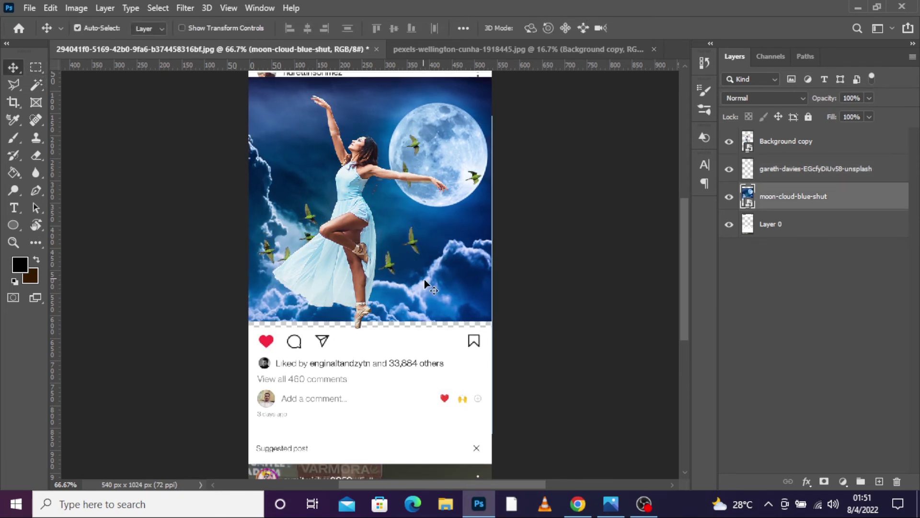
drag(428, 282, 426, 289)
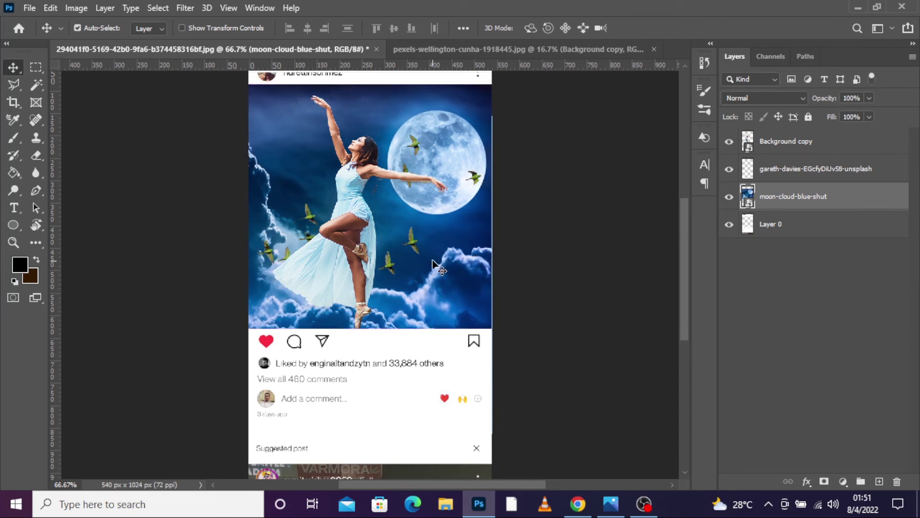
click(777, 177)
drag(413, 229, 411, 216)
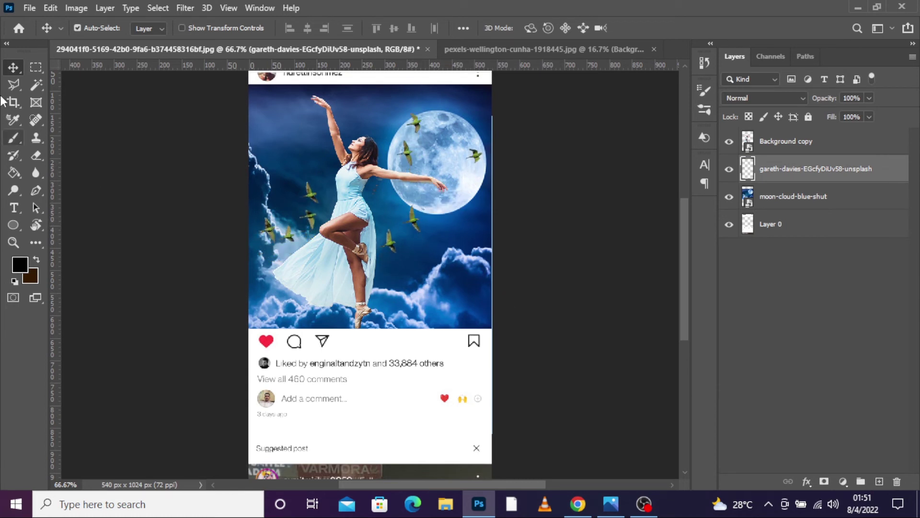
Step: Add a Curves adjustment layer above all layers and pull its RGB curve slightly down in the highlights to darken the composite
scroll(529, 424, down, 2)
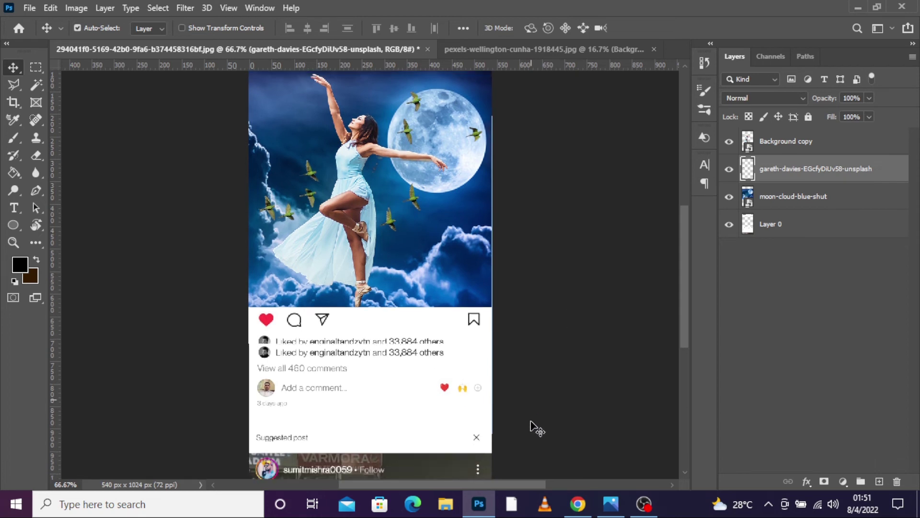
scroll(532, 425, down, 1)
scroll(532, 426, up, 5)
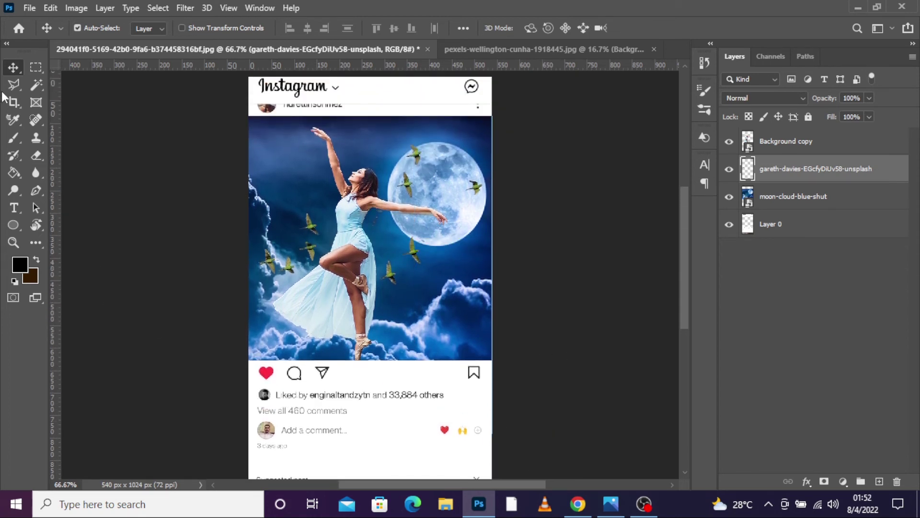
click(766, 342)
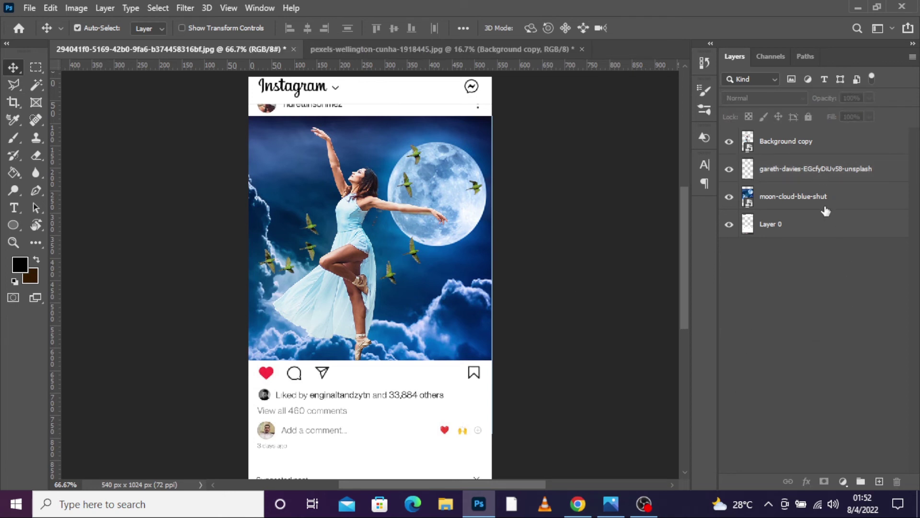
click(849, 480)
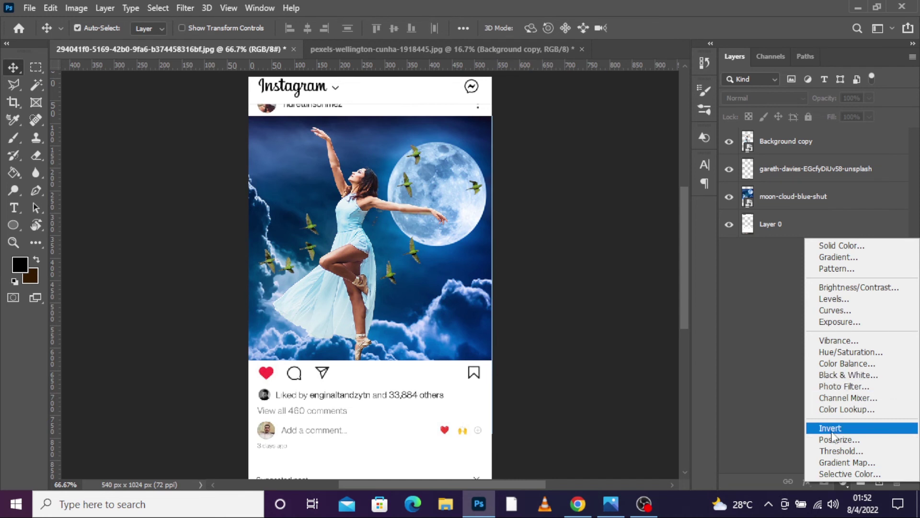
click(843, 314)
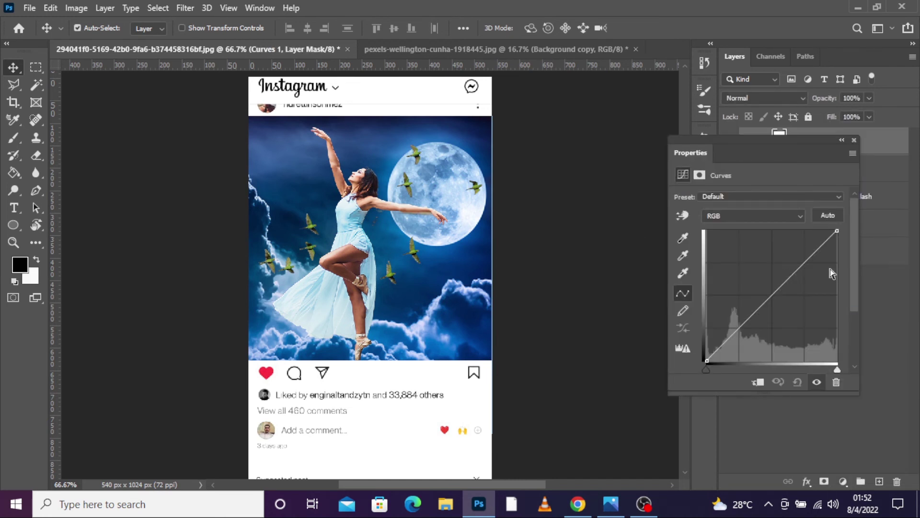
drag(811, 257, 817, 258)
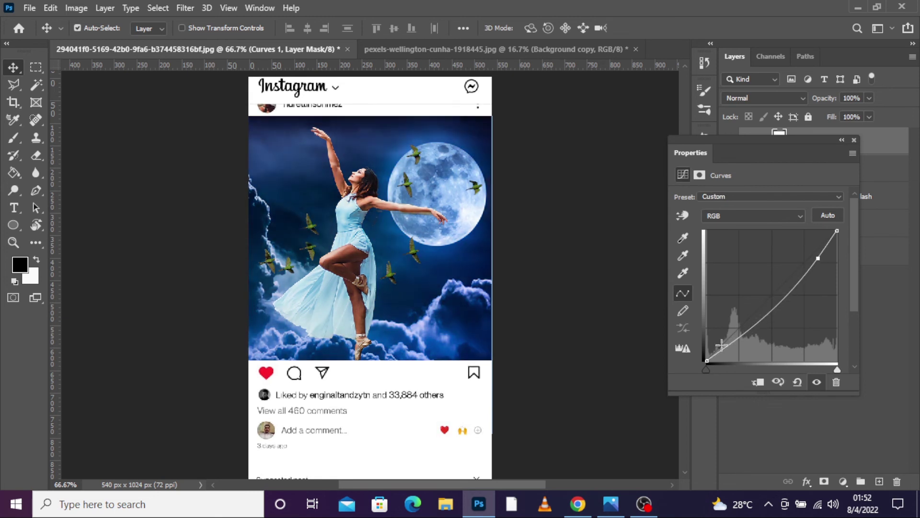
click(853, 141)
Step: Add a Hue/Saturation adjustment layer on top with hue +4, saturation +8 and lightness -7, leaving no layer selected
click(843, 480)
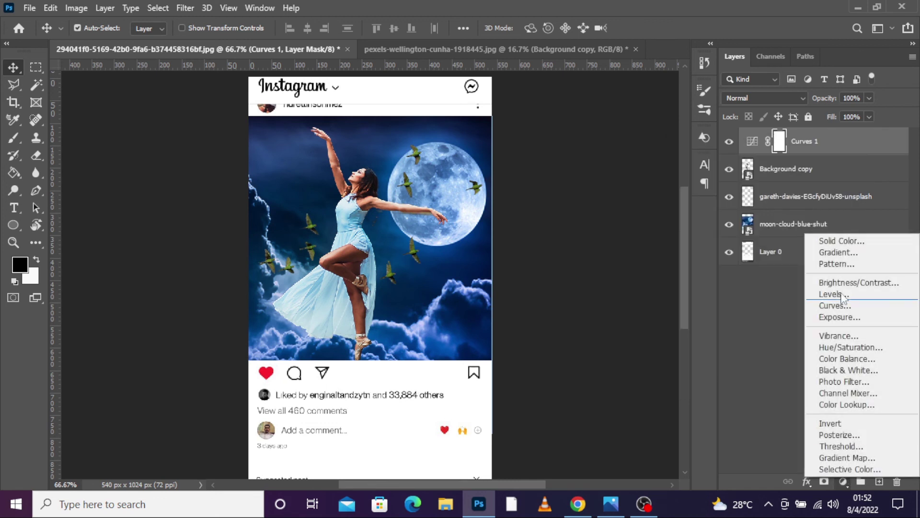
click(844, 347)
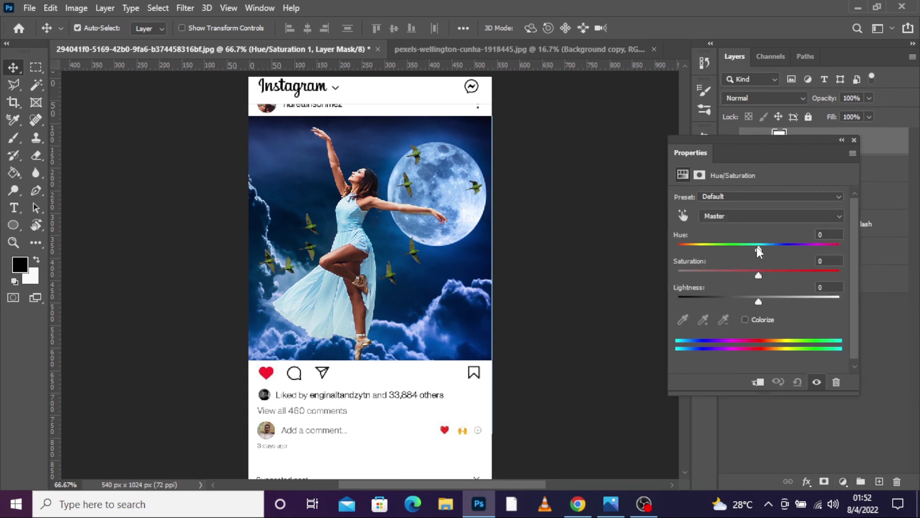
drag(757, 251, 752, 300)
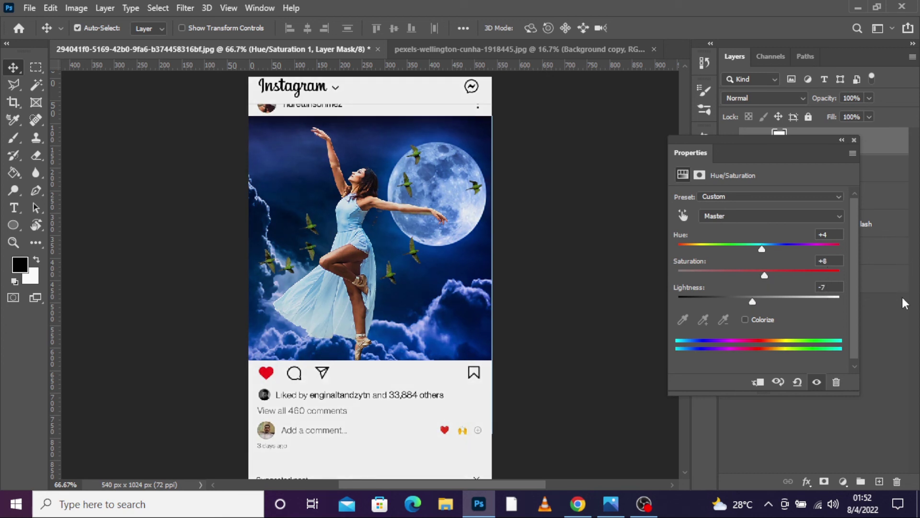
click(884, 318)
click(854, 140)
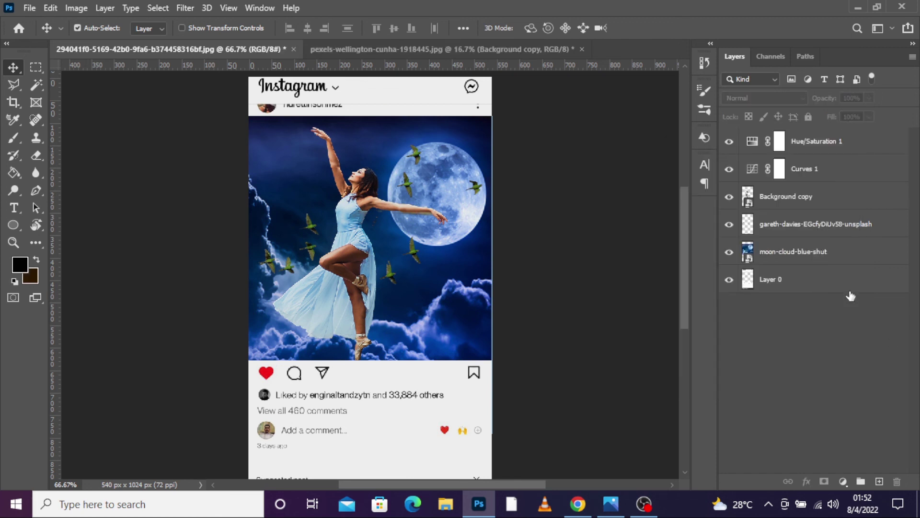